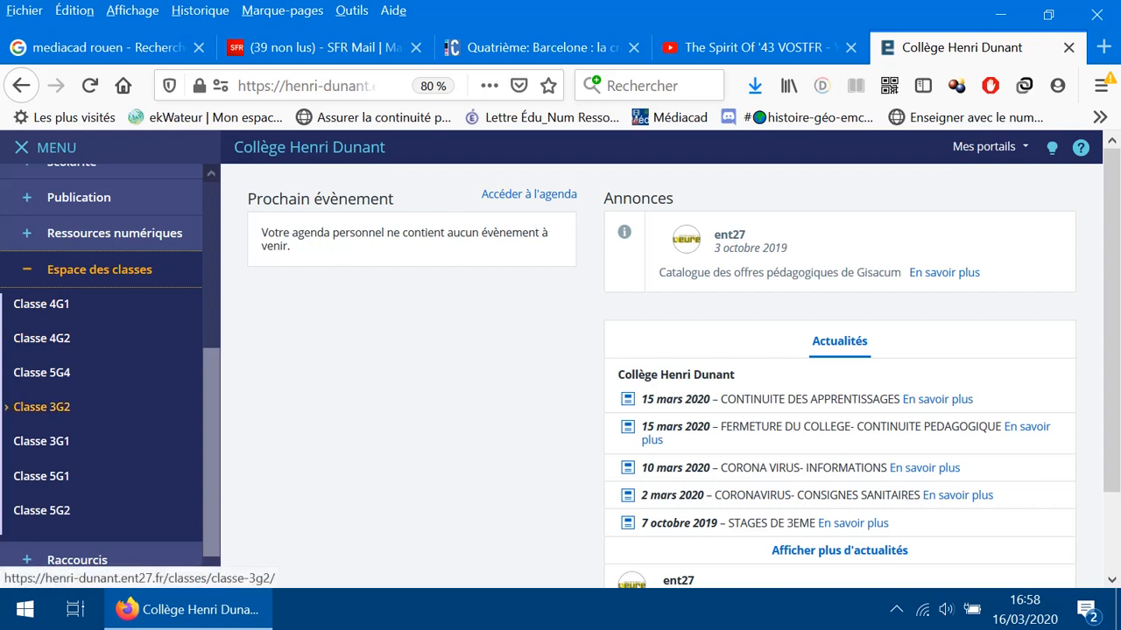
Open the Classe 3G2 space and look through the first page of its blog articles.
{"action": "left_click", "coordinate": [41, 406]}
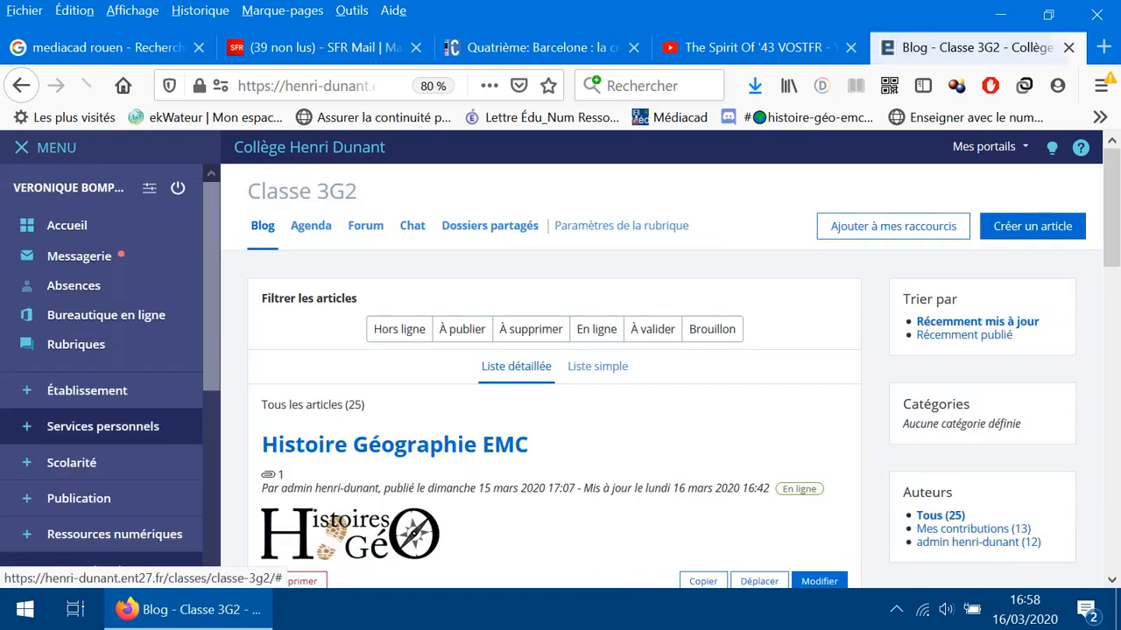
{"action": "scroll", "coordinate": [661, 376], "scroll_direction": "down", "scroll_amount": 1}
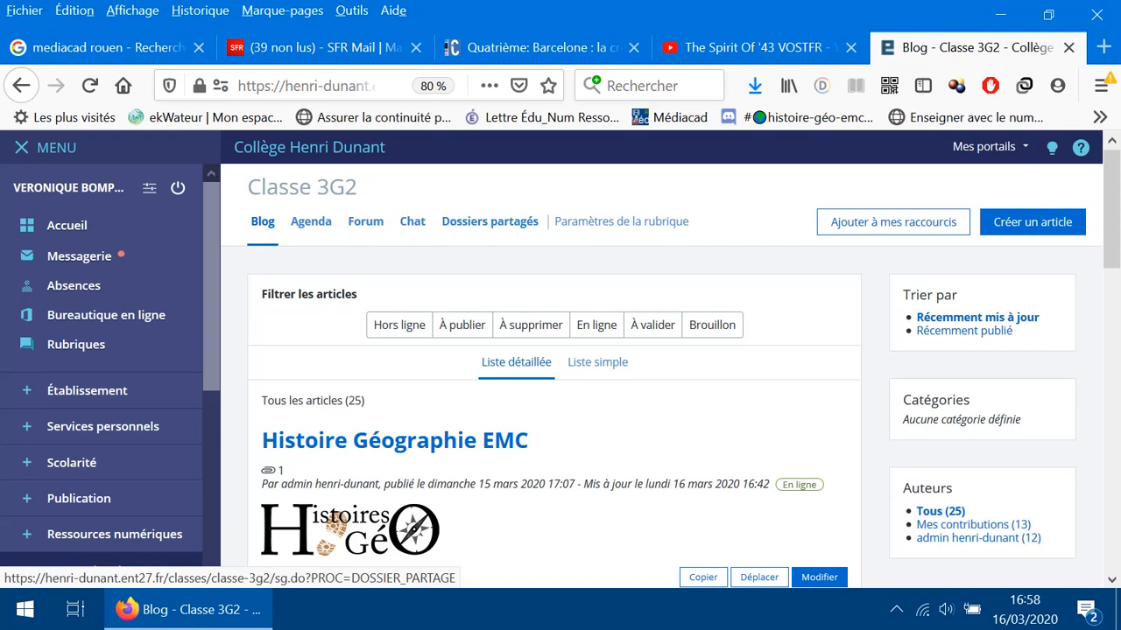
{"action": "scroll", "coordinate": [670, 368], "scroll_direction": "down", "scroll_amount": 1}
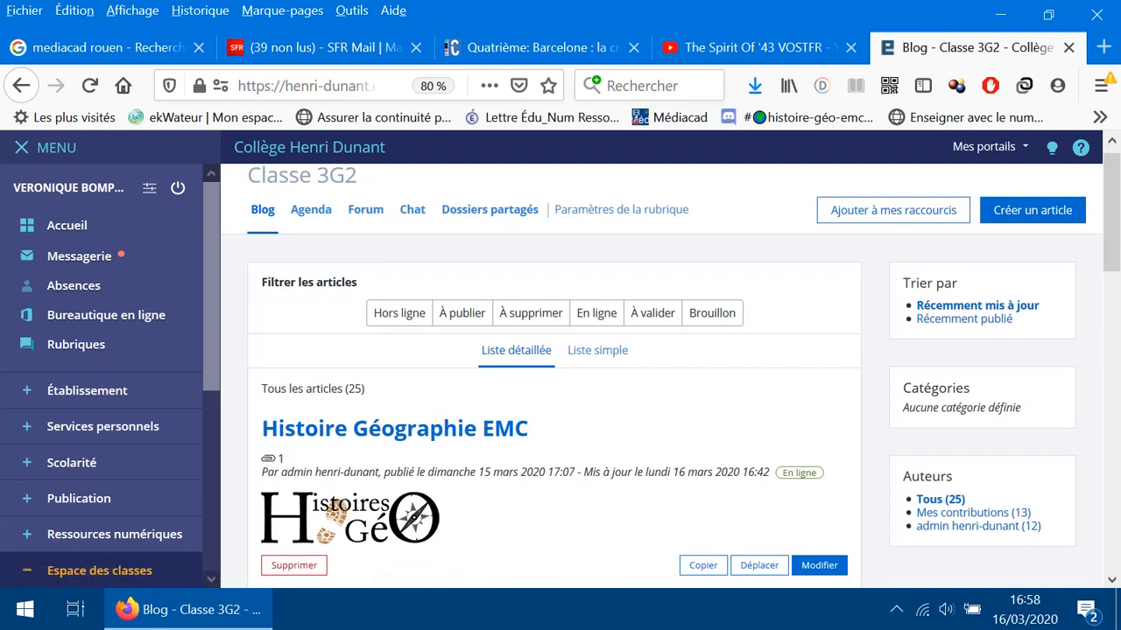
{"action": "scroll", "coordinate": [560, 368], "scroll_direction": "down", "scroll_amount": 3}
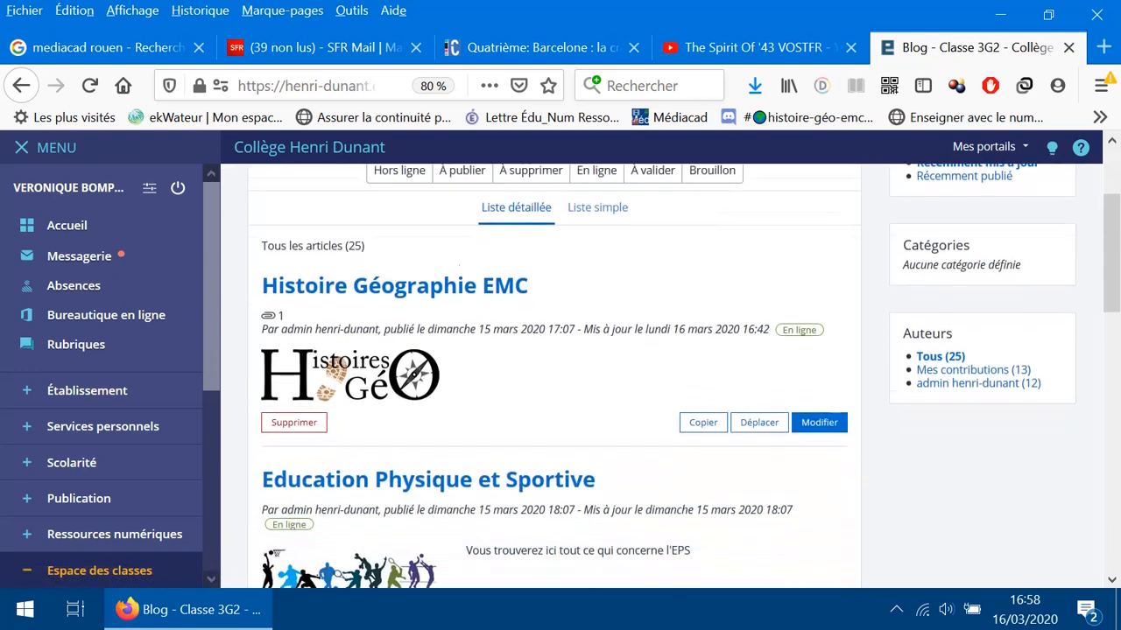
{"action": "scroll", "coordinate": [560, 367], "scroll_direction": "down", "scroll_amount": 7}
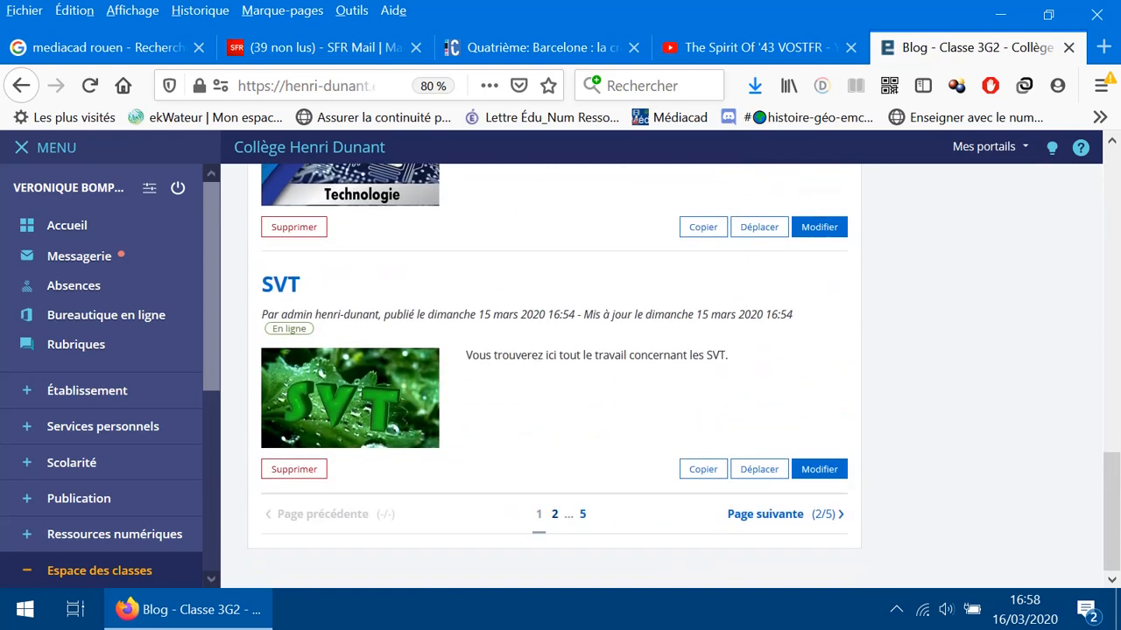
View the second page of the class blog's articles and return to the first page.
{"action": "left_click", "coordinate": [554, 514]}
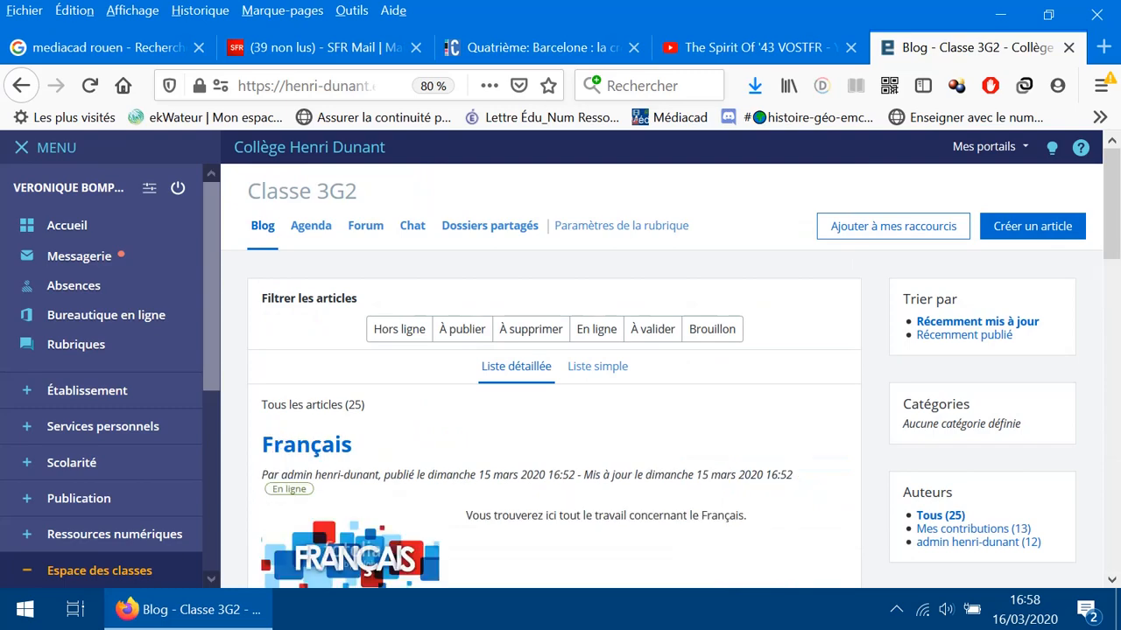
{"action": "scroll", "coordinate": [560, 368], "scroll_direction": "down", "scroll_amount": 5}
{"action": "scroll", "coordinate": [560, 368], "scroll_direction": "down", "scroll_amount": 6}
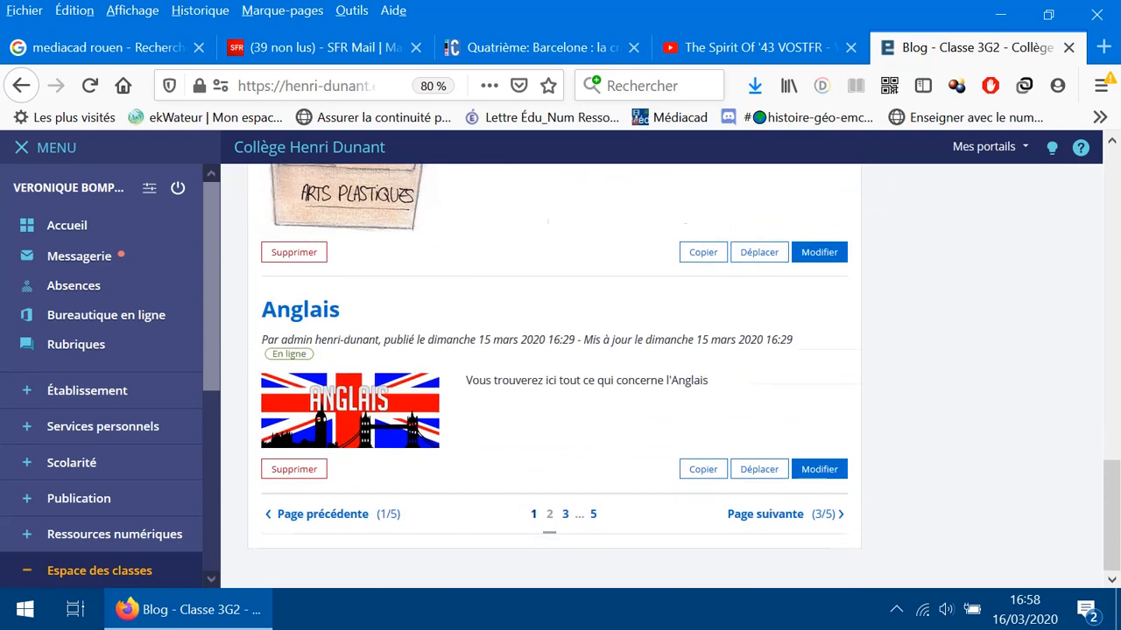
{"action": "left_click", "coordinate": [533, 514]}
{"action": "scroll", "coordinate": [561, 368], "scroll_direction": "down", "scroll_amount": 2}
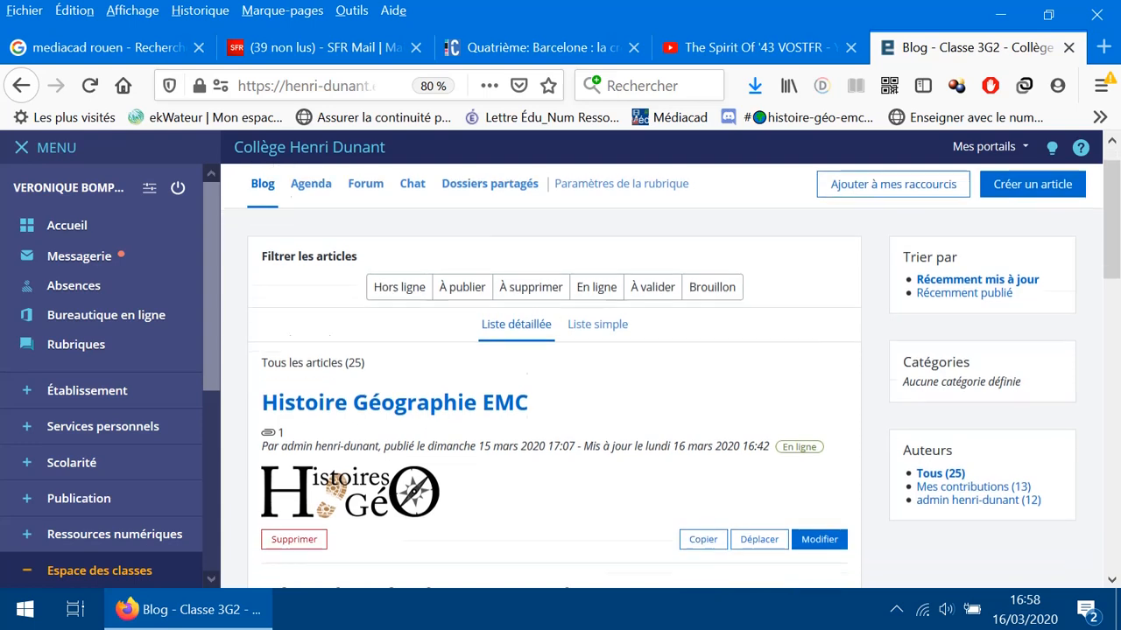
Open the "Histoire Géographie EMC" article for editing and review its title, summary and illustration fields.
{"action": "scroll", "coordinate": [560, 367], "scroll_direction": "up", "scroll_amount": 1}
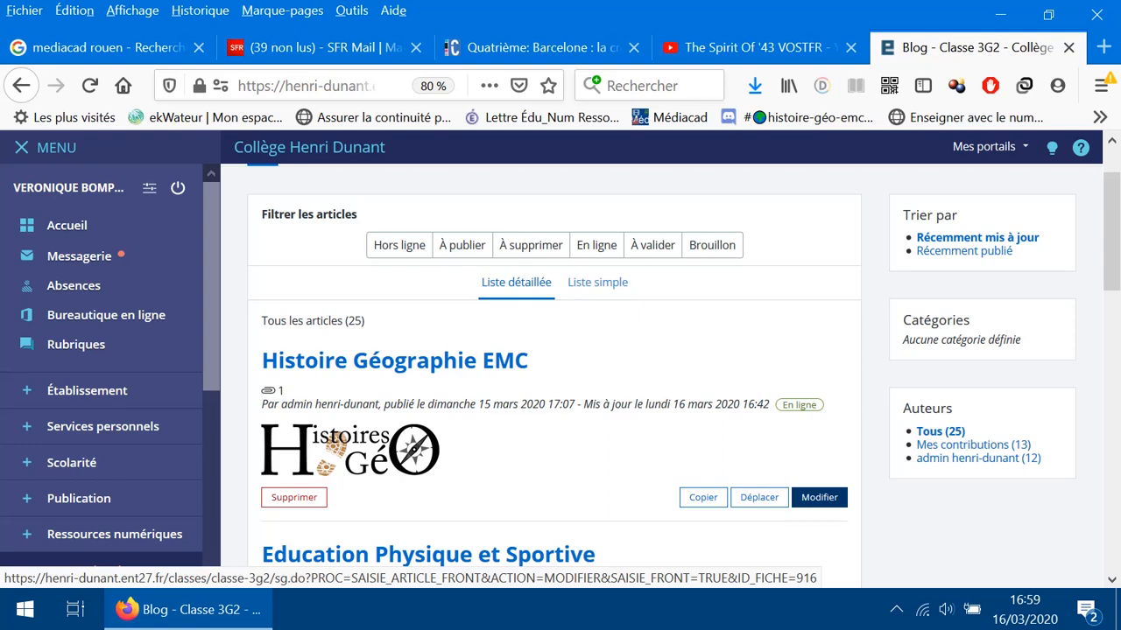
{"action": "left_click", "coordinate": [819, 497]}
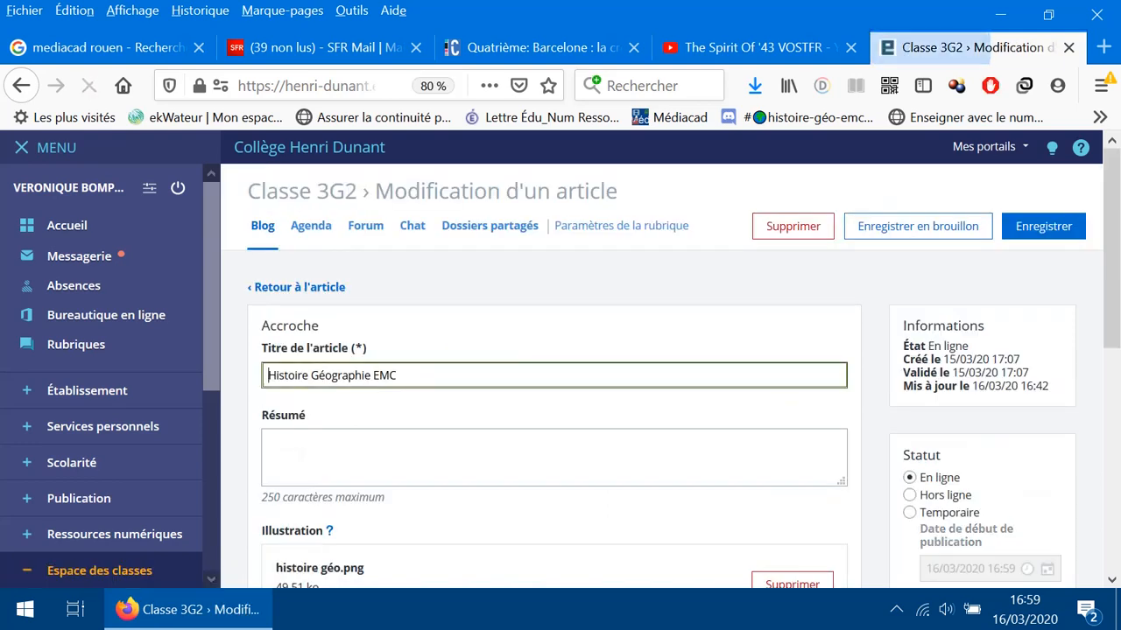
{"action": "scroll", "coordinate": [631, 368], "scroll_direction": "down", "scroll_amount": 1}
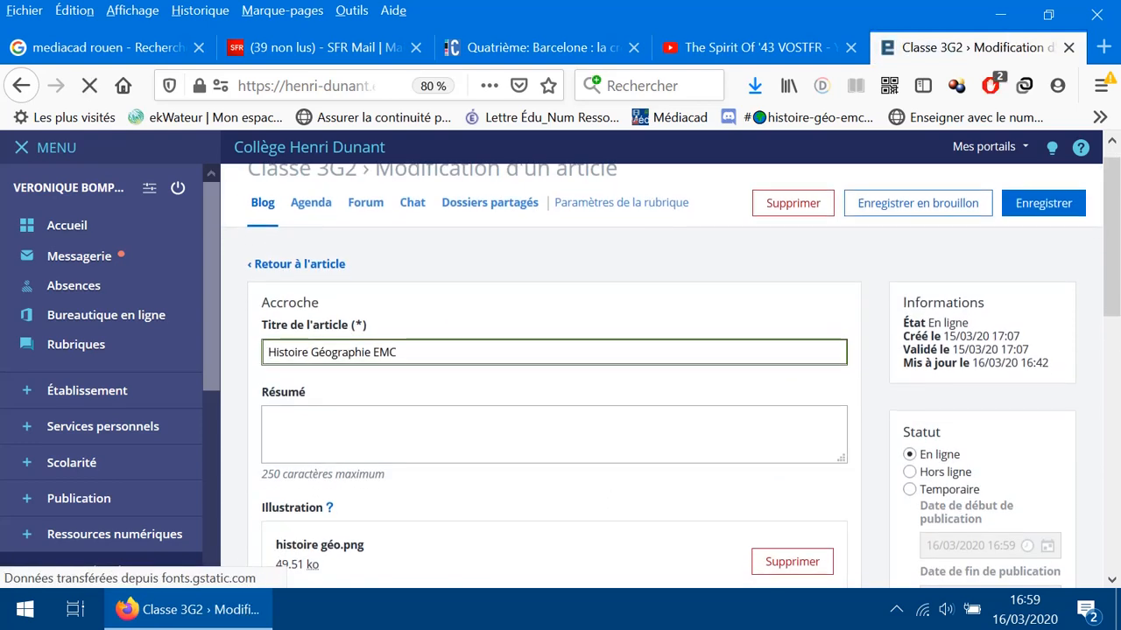
{"action": "scroll", "coordinate": [640, 367], "scroll_direction": "down", "scroll_amount": 3}
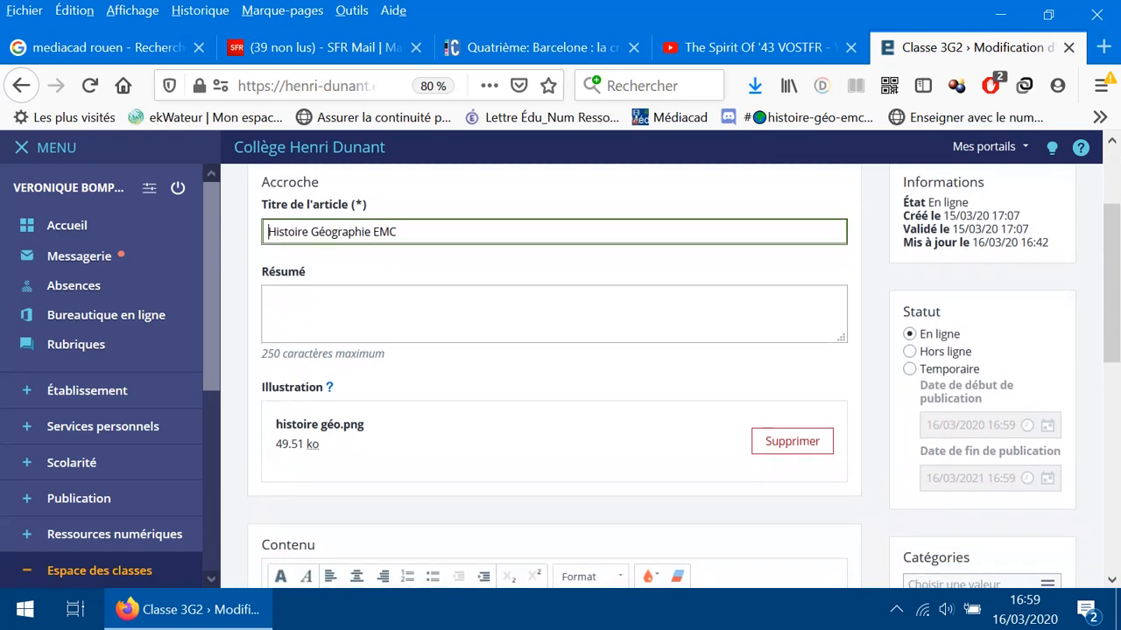
{"action": "scroll", "coordinate": [641, 368], "scroll_direction": "down", "scroll_amount": 1}
{"action": "scroll", "coordinate": [641, 368], "scroll_direction": "up", "scroll_amount": 1}
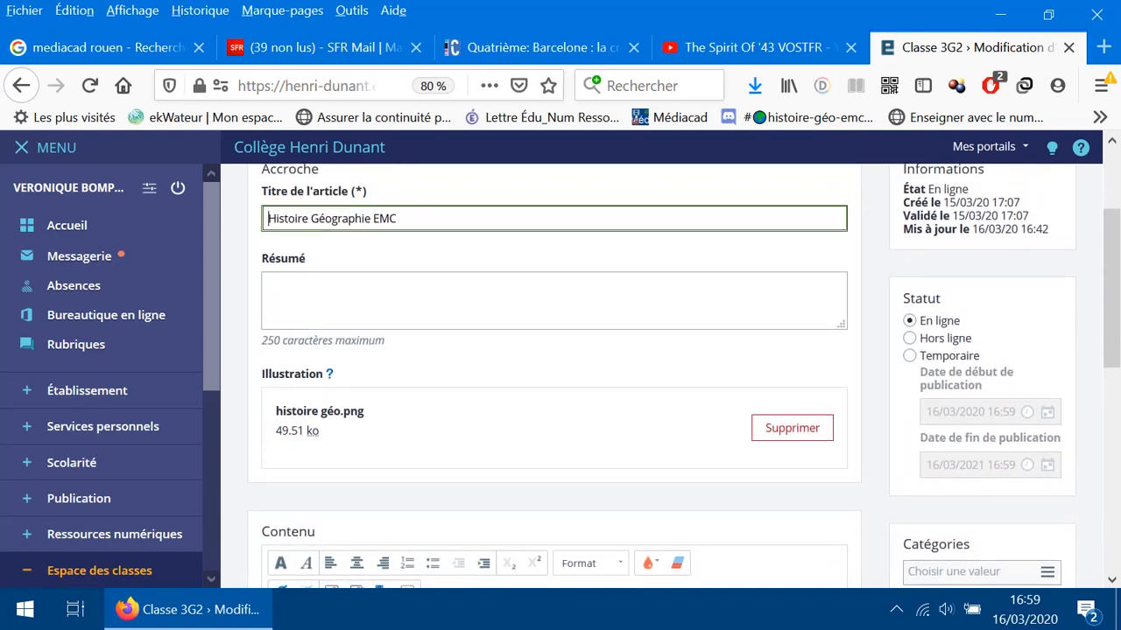
Read through the article's content from the assignment heading to the closing instructions and return to its beginning.
{"action": "scroll", "coordinate": [641, 368], "scroll_direction": "down", "scroll_amount": 7}
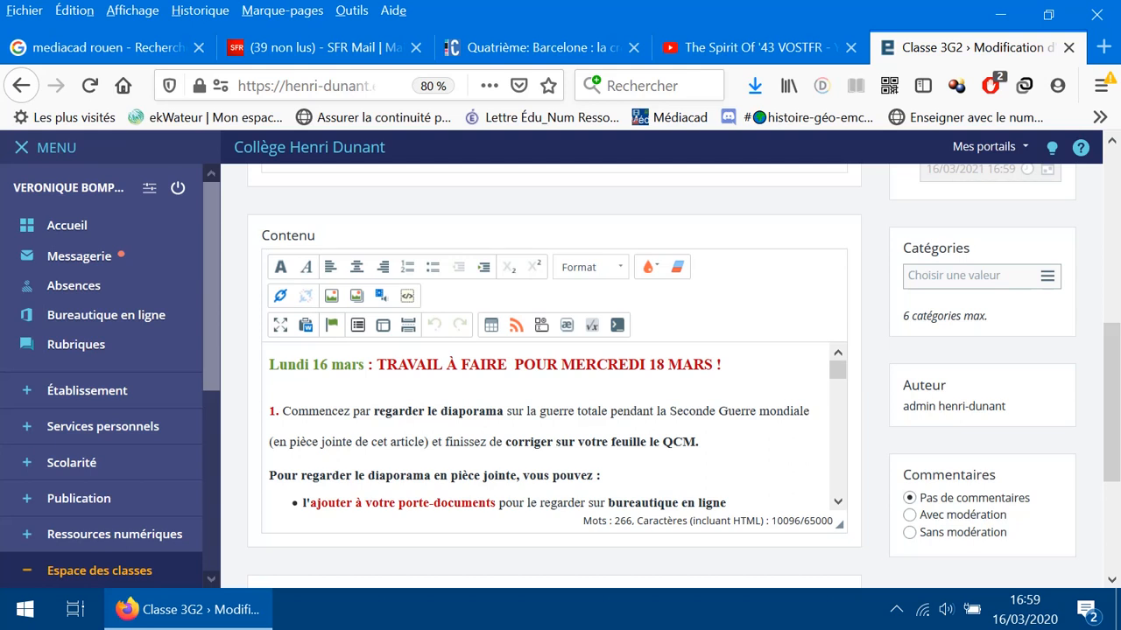
{"action": "scroll", "coordinate": [613, 420], "scroll_direction": "down", "scroll_amount": 6}
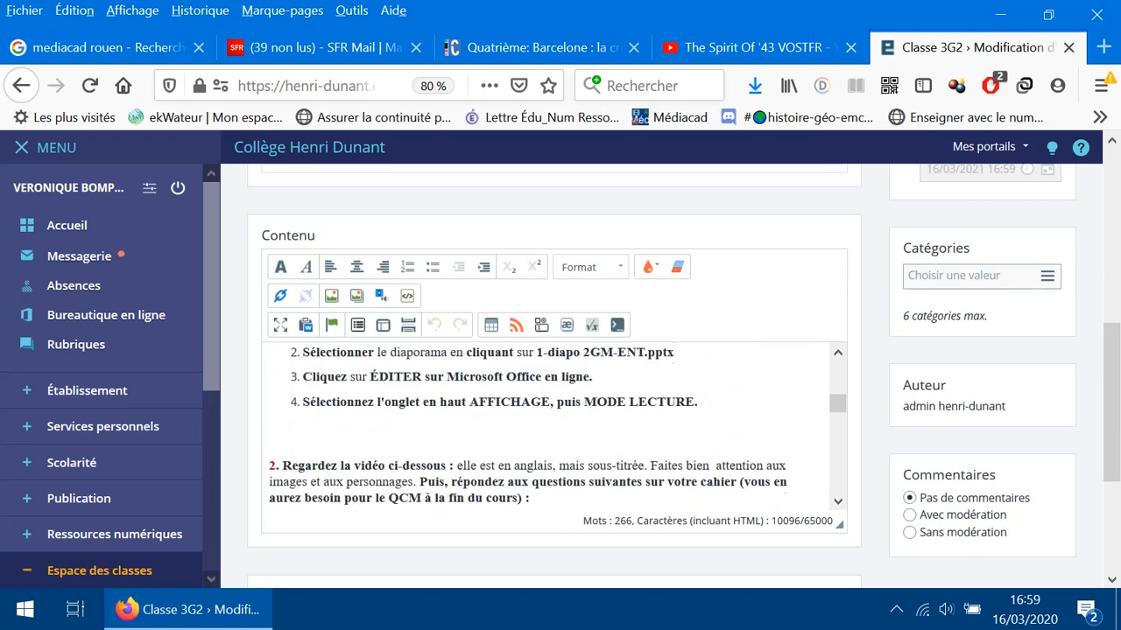
{"action": "scroll", "coordinate": [556, 420], "scroll_direction": "down", "scroll_amount": 5}
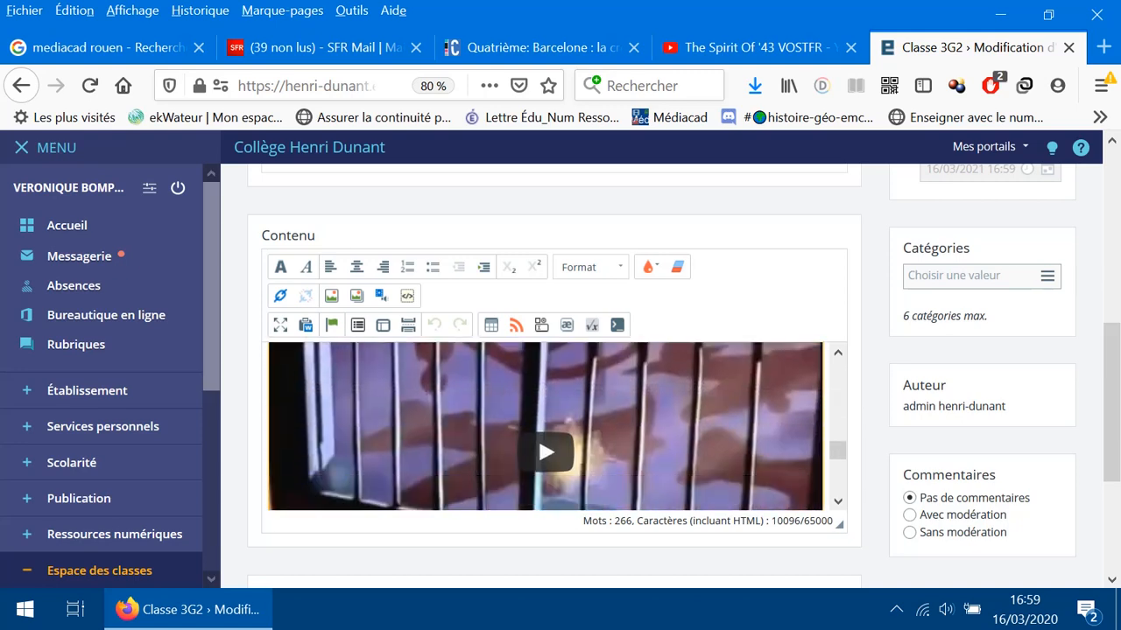
{"action": "scroll", "coordinate": [557, 426], "scroll_direction": "down", "scroll_amount": 3}
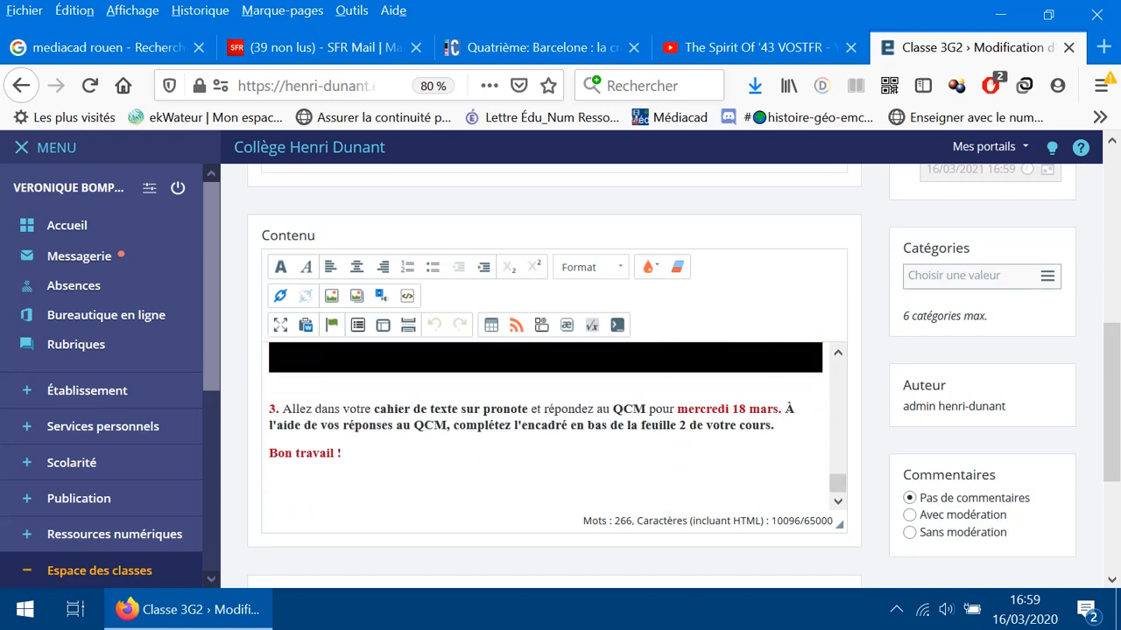
{"action": "scroll", "coordinate": [545, 426], "scroll_direction": "up", "scroll_amount": 14}
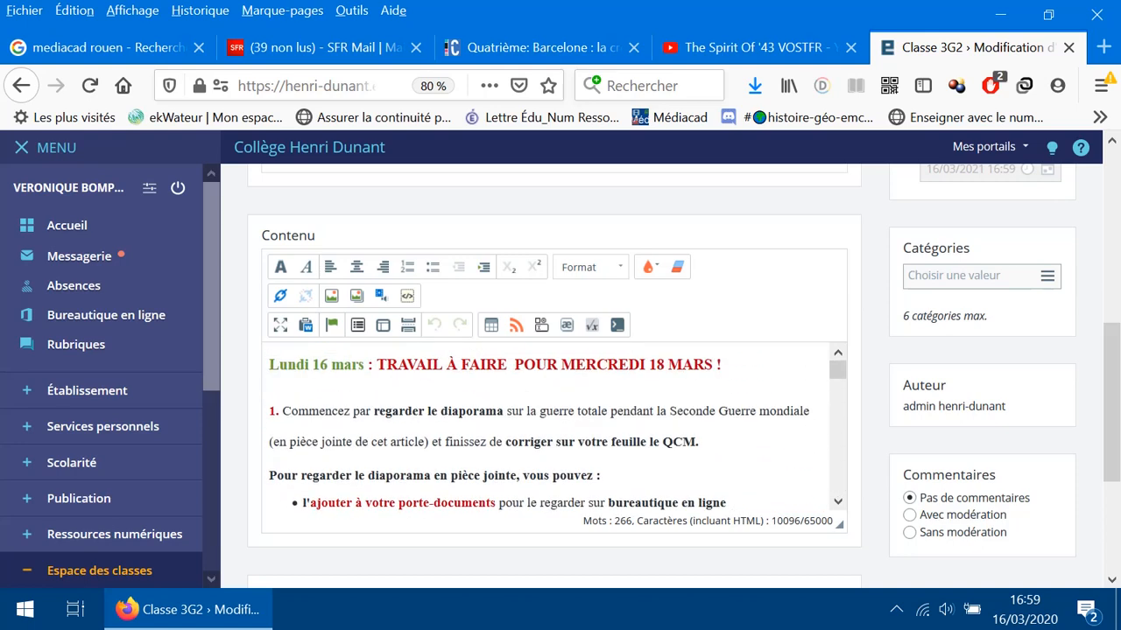
Place the cursor at the start of the "Lundi 16 mars" heading and view its text colour and paragraph format options.
{"action": "left_click", "coordinate": [270, 365]}
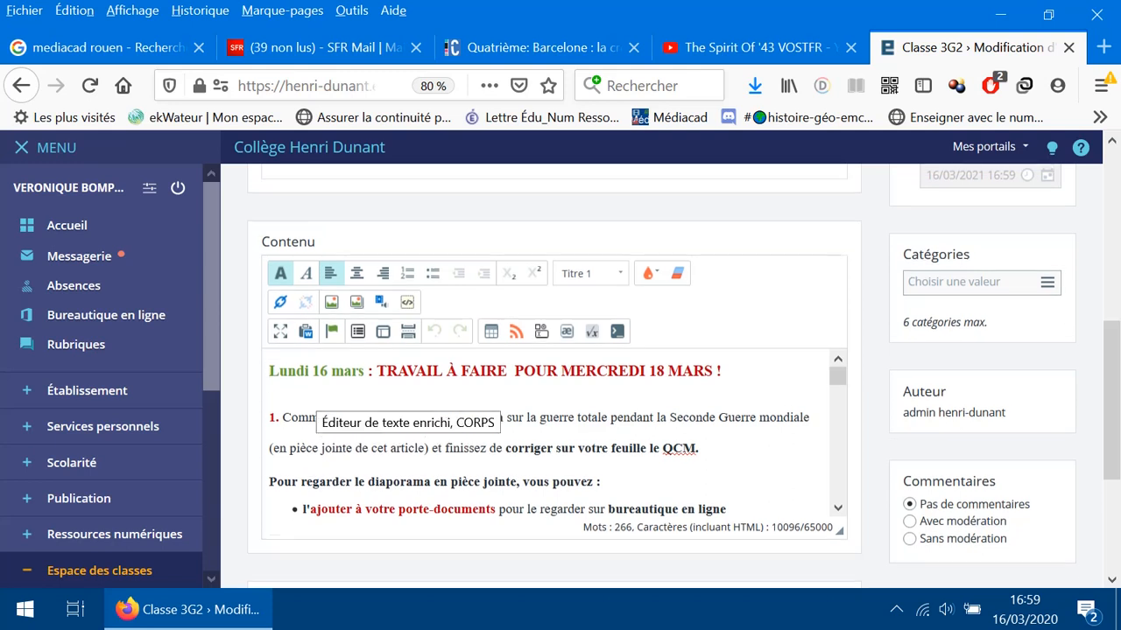
{"action": "scroll", "coordinate": [316, 407], "scroll_direction": "up", "scroll_amount": 1}
{"action": "scroll", "coordinate": [316, 407], "scroll_direction": "down", "scroll_amount": 1}
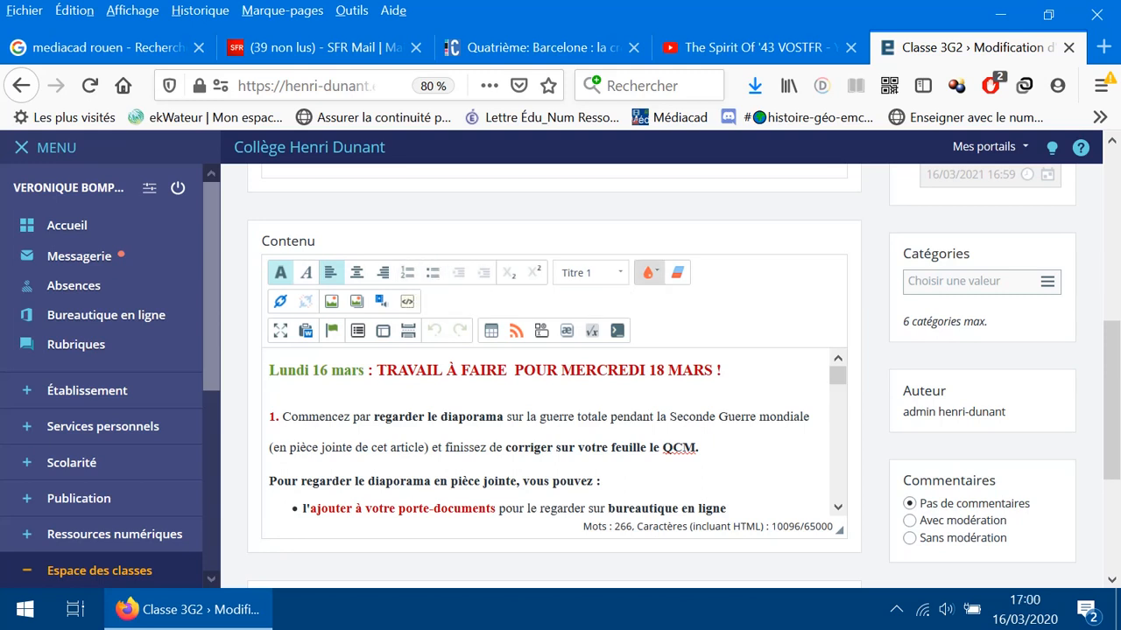
{"action": "left_click", "coordinate": [648, 272]}
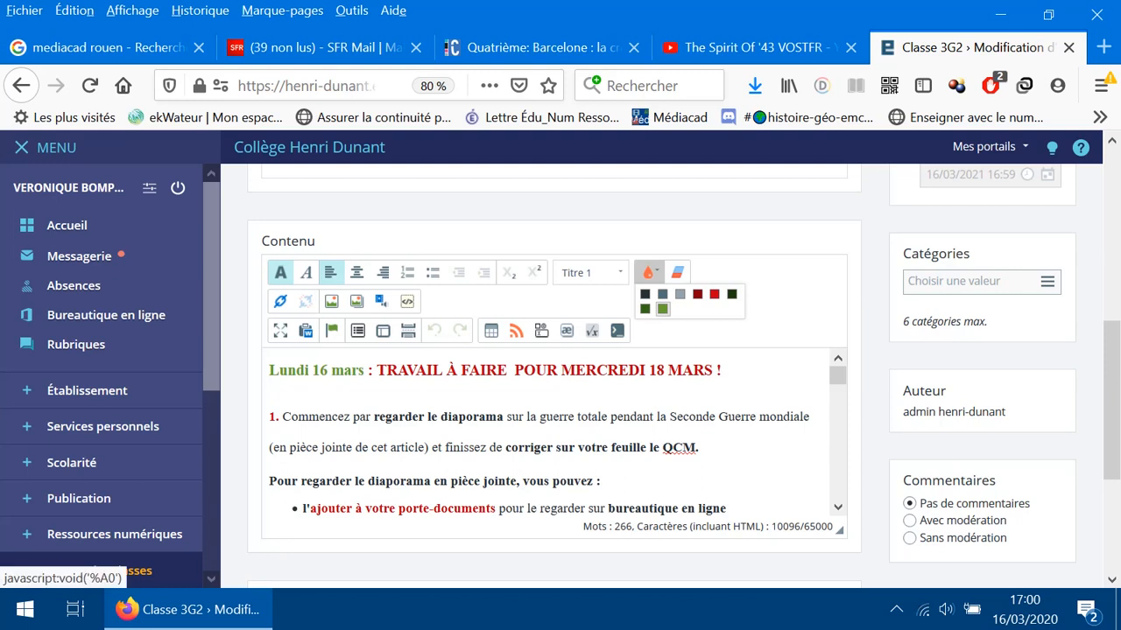
{"action": "left_click", "coordinate": [662, 308]}
{"action": "left_click", "coordinate": [589, 272]}
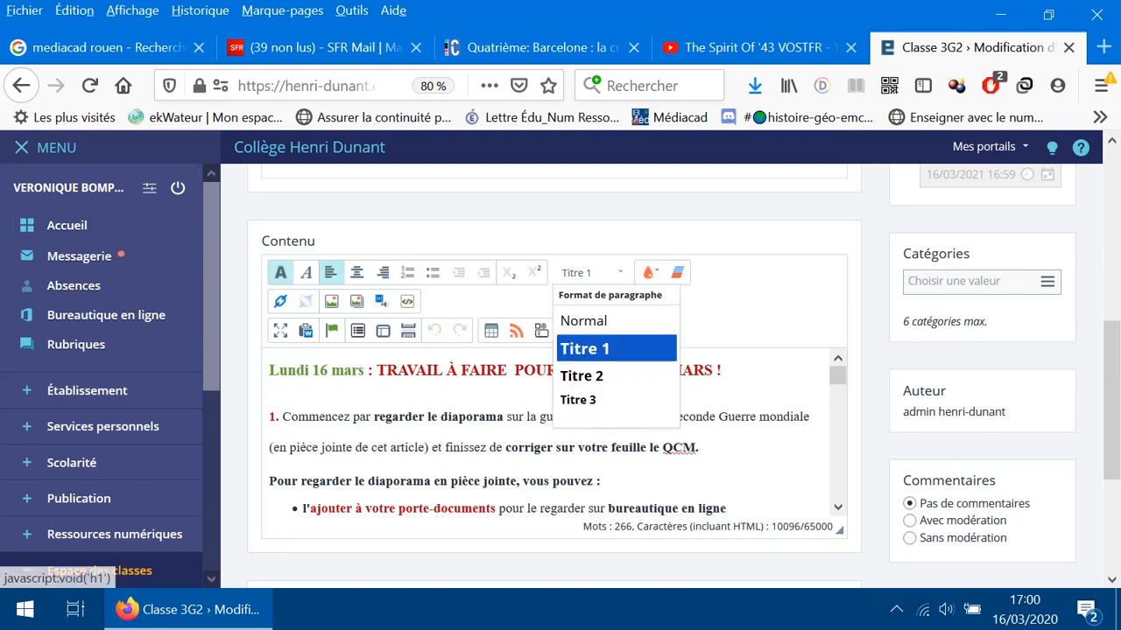
{"action": "left_click", "coordinate": [583, 349]}
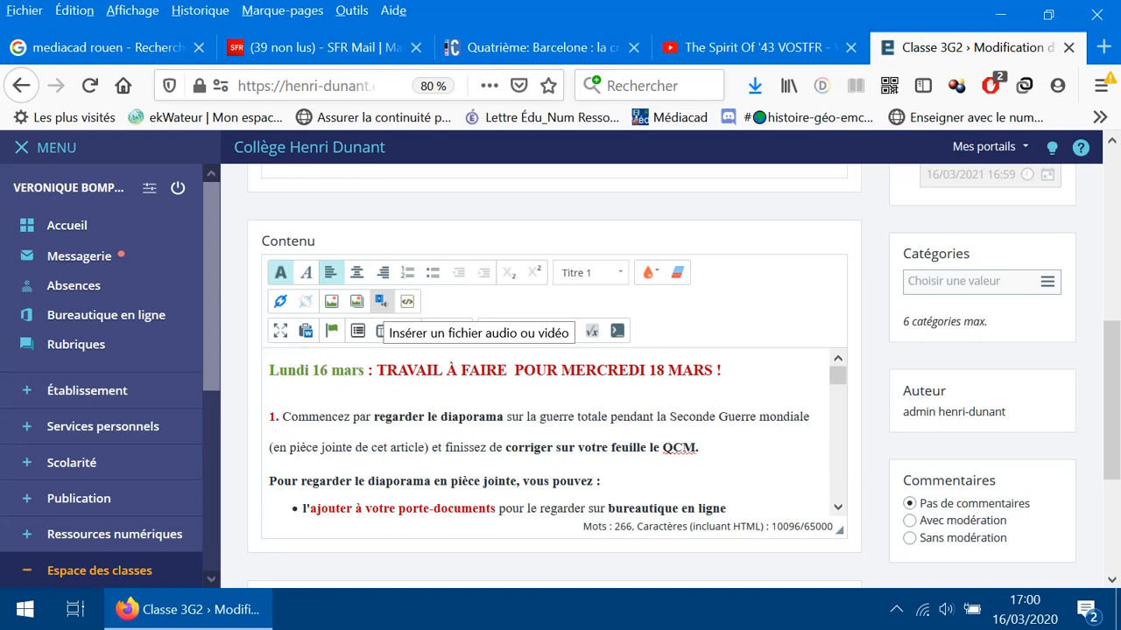
Examine the audio and video options for inserting media into the article, and leave the dialog without adding a file.
{"action": "left_click", "coordinate": [381, 301]}
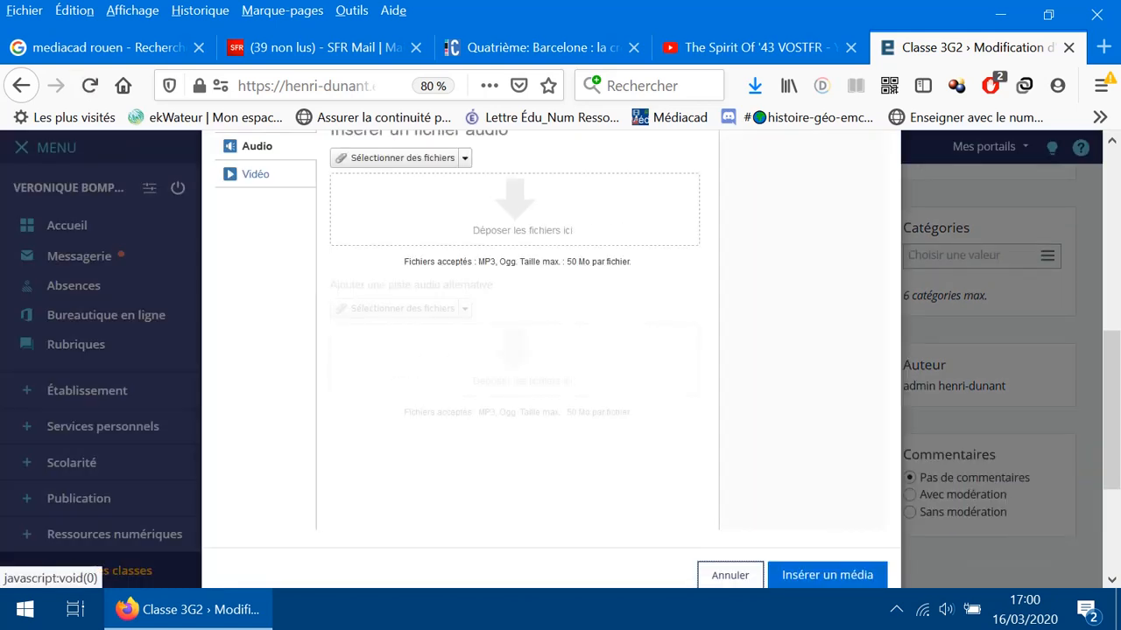
{"action": "scroll", "coordinate": [576, 356], "scroll_direction": "up", "scroll_amount": 3}
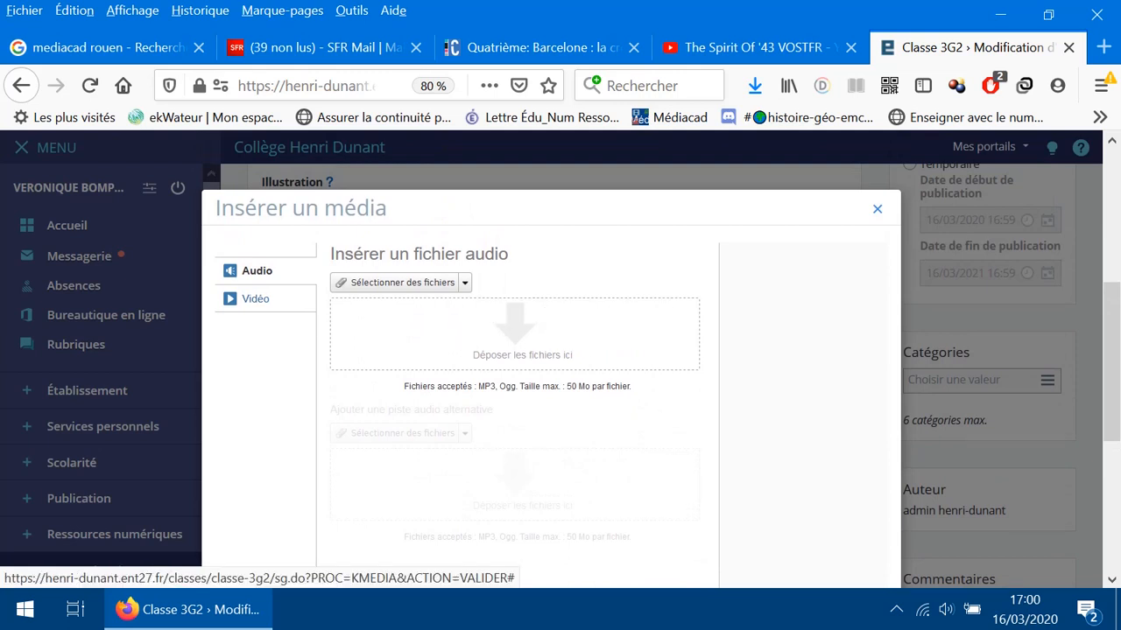
{"action": "left_click", "coordinate": [256, 299]}
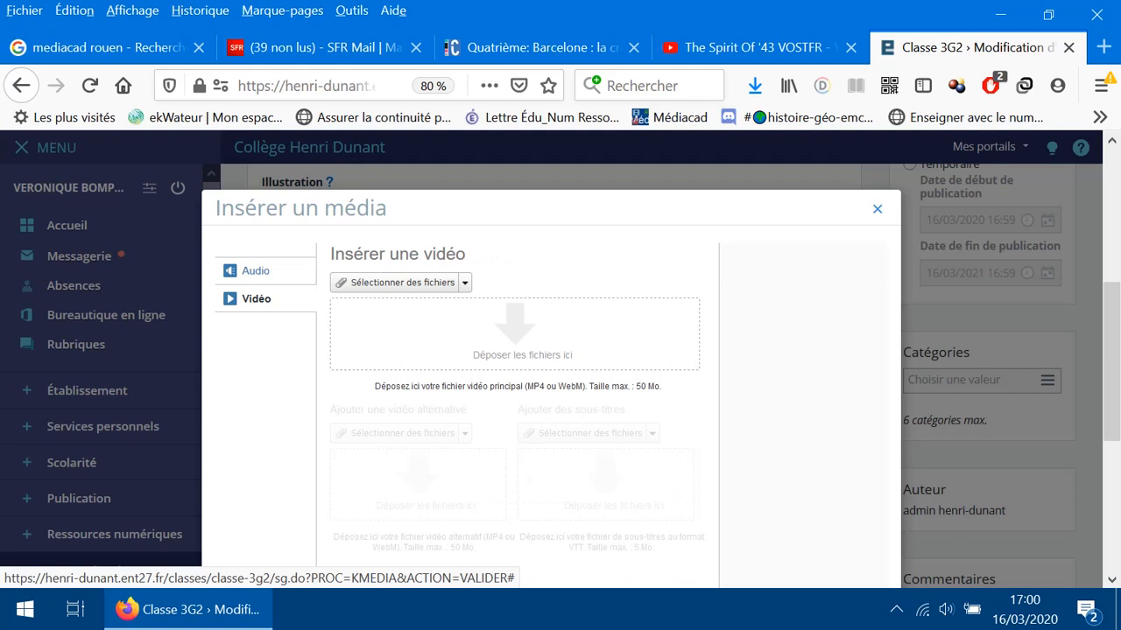
{"action": "scroll", "coordinate": [560, 350], "scroll_direction": "down", "scroll_amount": 5}
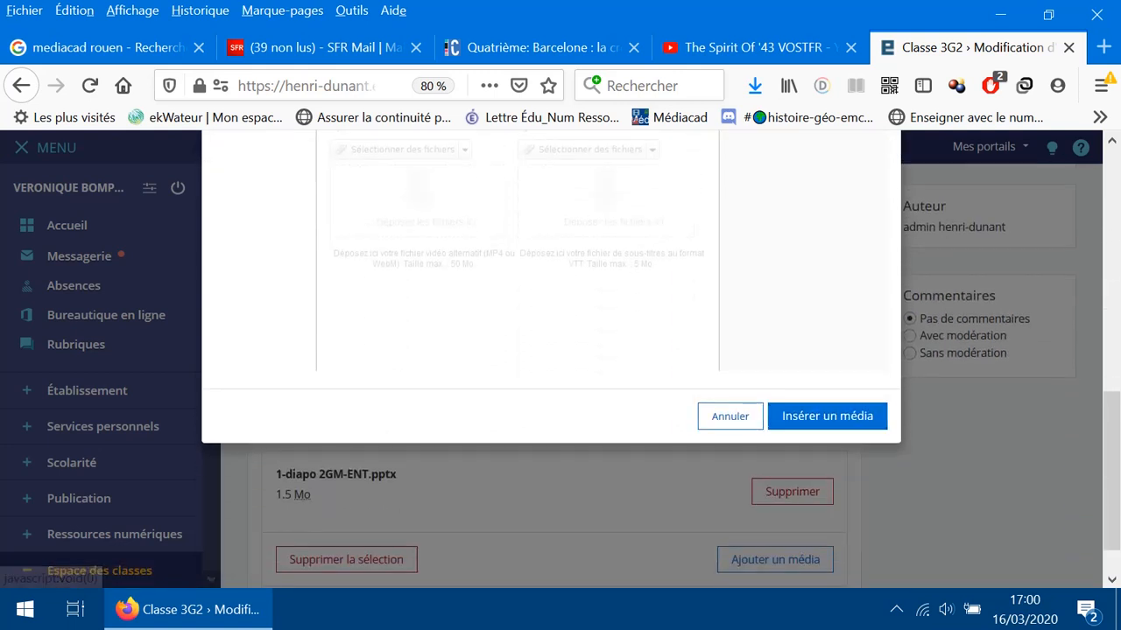
{"action": "scroll", "coordinate": [788, 394], "scroll_direction": "up", "scroll_amount": 3}
{"action": "scroll", "coordinate": [560, 350], "scroll_direction": "up", "scroll_amount": 1}
{"action": "scroll", "coordinate": [561, 350], "scroll_direction": "down", "scroll_amount": 4}
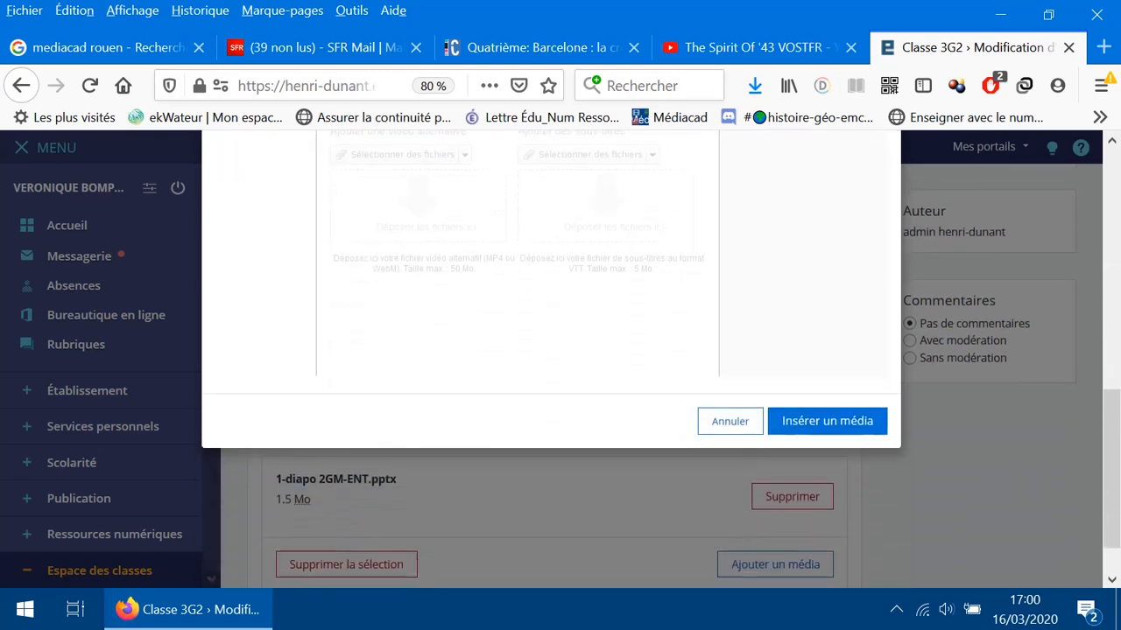
{"action": "left_click", "coordinate": [826, 421]}
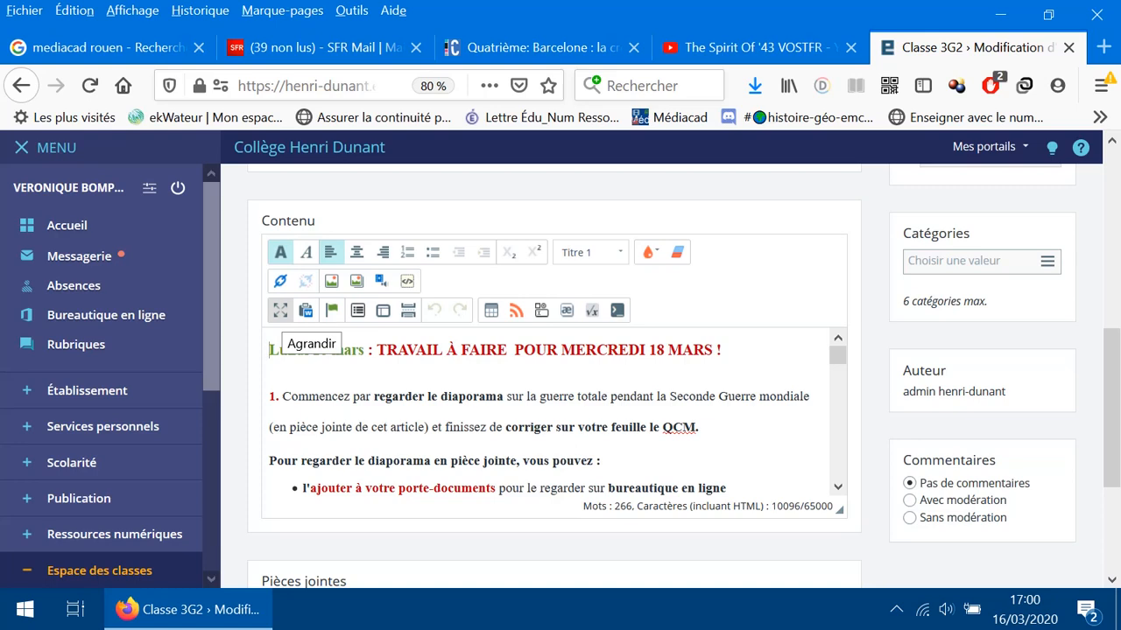
View the content editor enlarged, restore its size, and review the assignment text down to the embedded video.
{"action": "left_click", "coordinate": [280, 310]}
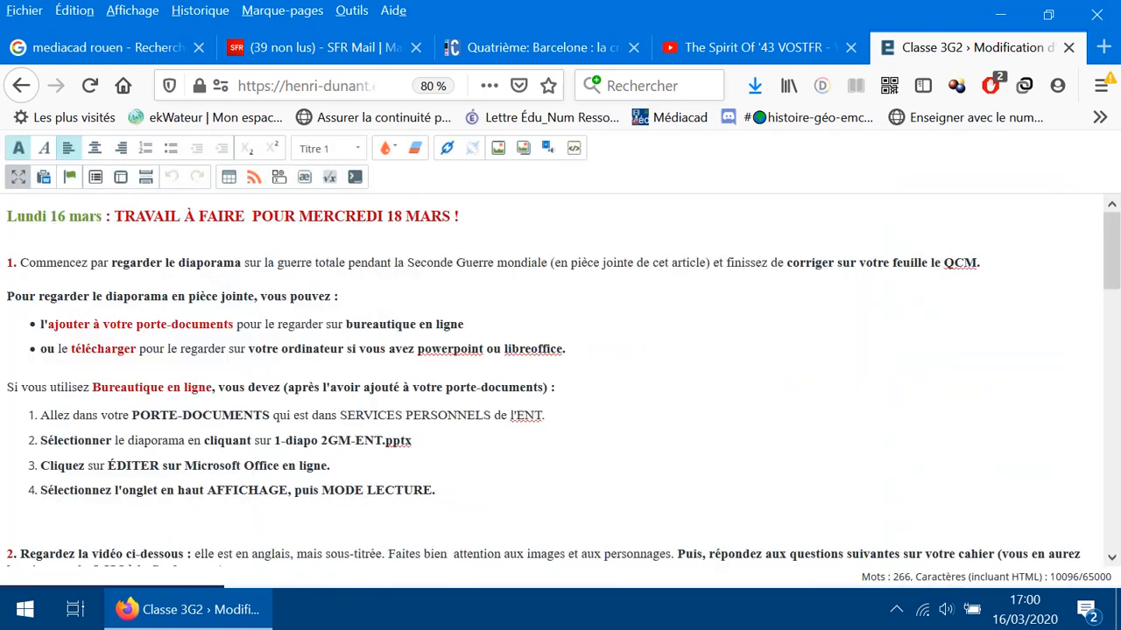
{"action": "left_click", "coordinate": [18, 177]}
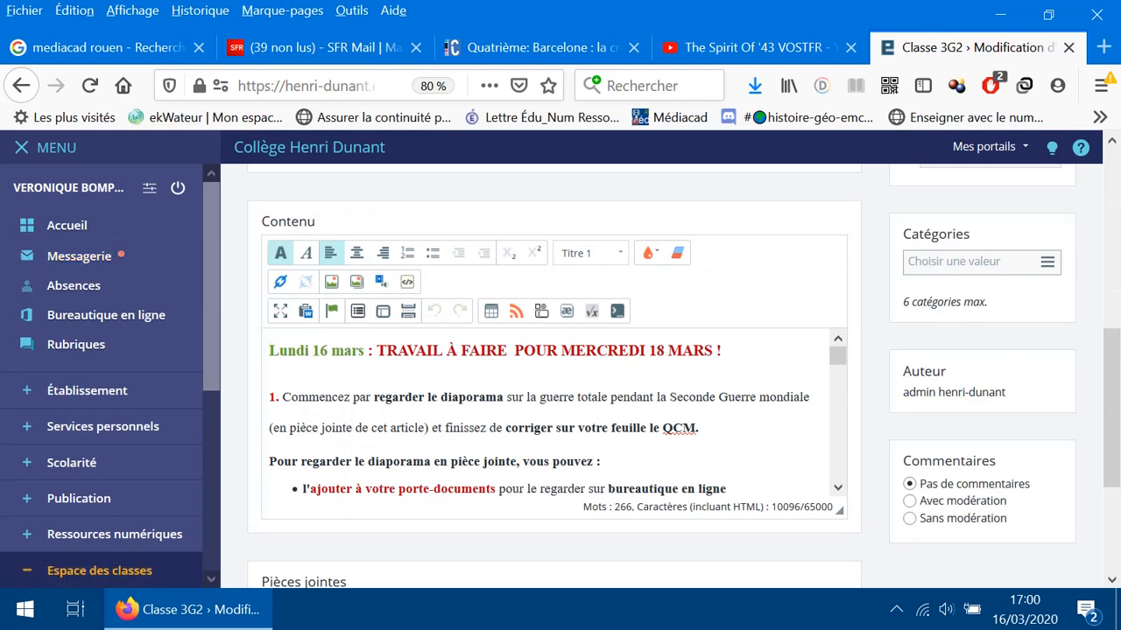
{"action": "scroll", "coordinate": [429, 416], "scroll_direction": "down", "scroll_amount": 2}
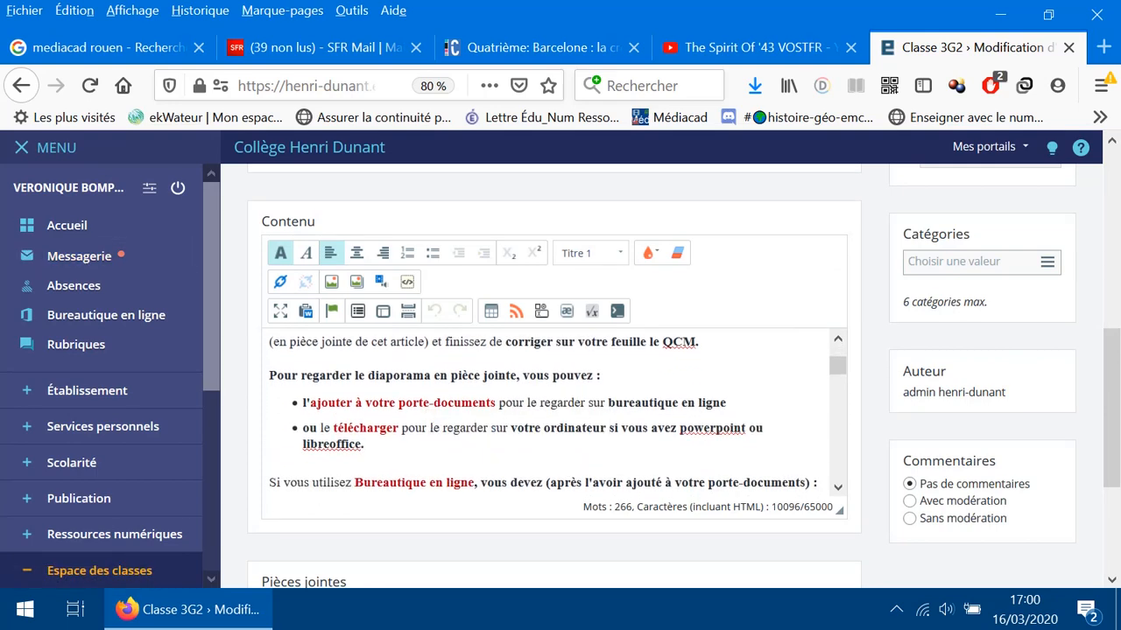
{"action": "scroll", "coordinate": [557, 409], "scroll_direction": "up", "scroll_amount": 1}
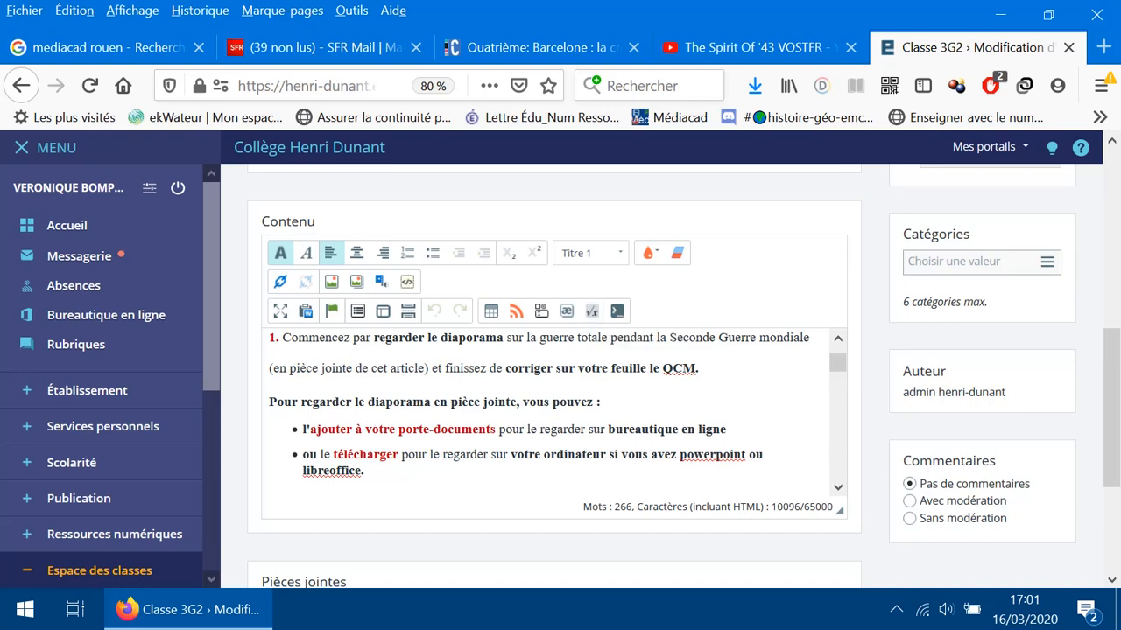
{"action": "scroll", "coordinate": [557, 405], "scroll_direction": "down", "scroll_amount": 5}
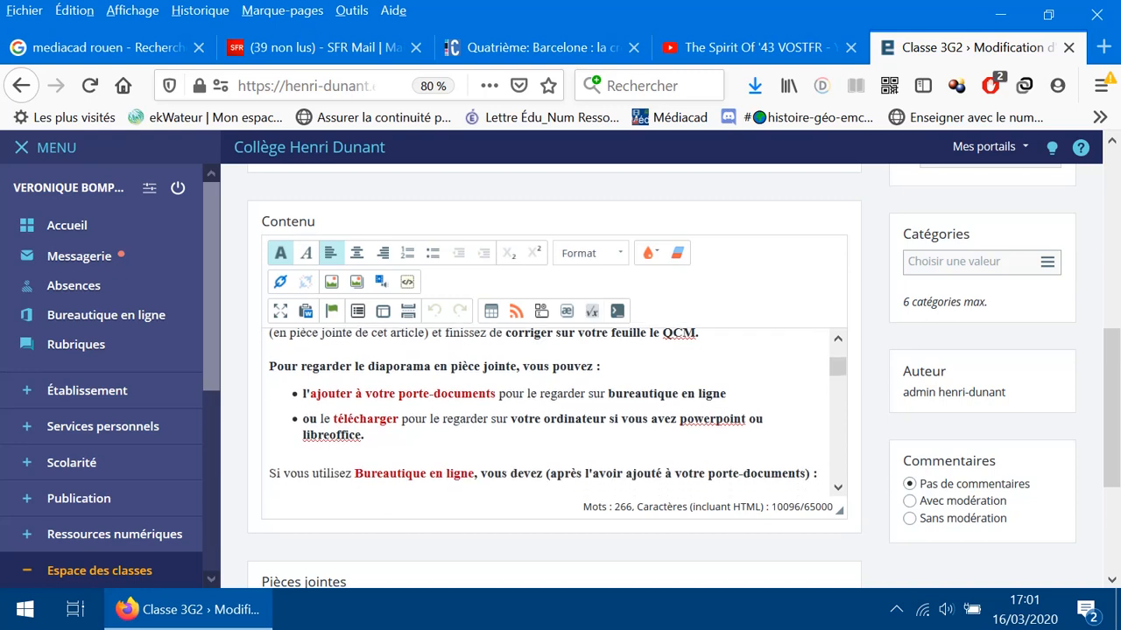
{"action": "scroll", "coordinate": [556, 404], "scroll_direction": "down", "scroll_amount": 5}
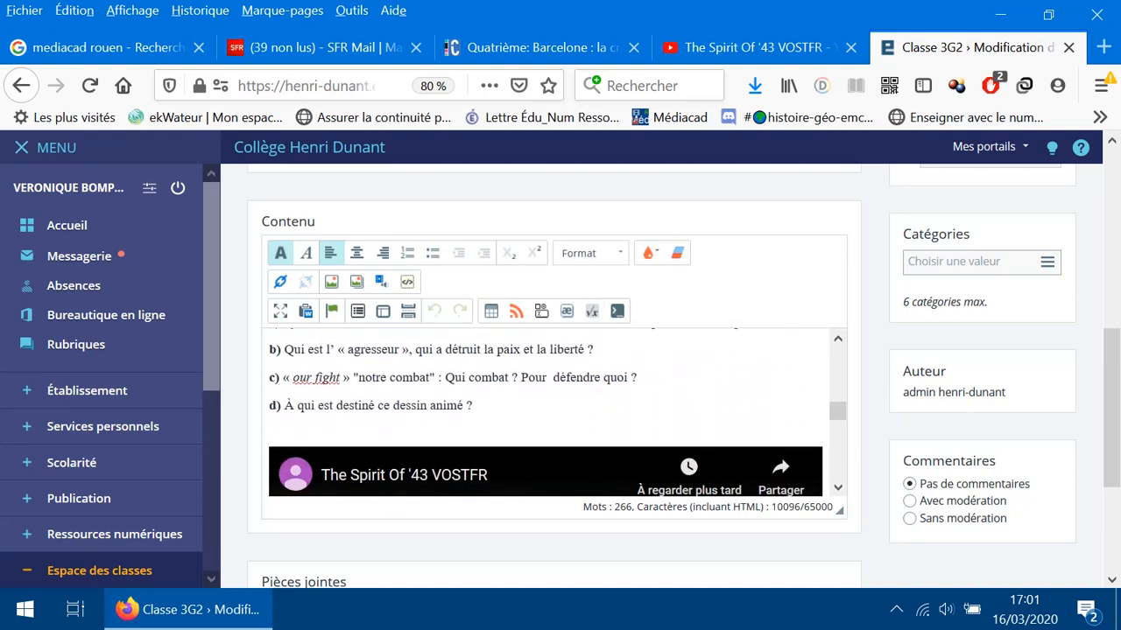
Switch to the YouTube page of "The Spirit Of '43 VOSTFR" and copy the video's full web address.
{"action": "scroll", "coordinate": [556, 404], "scroll_direction": "down", "scroll_amount": 2}
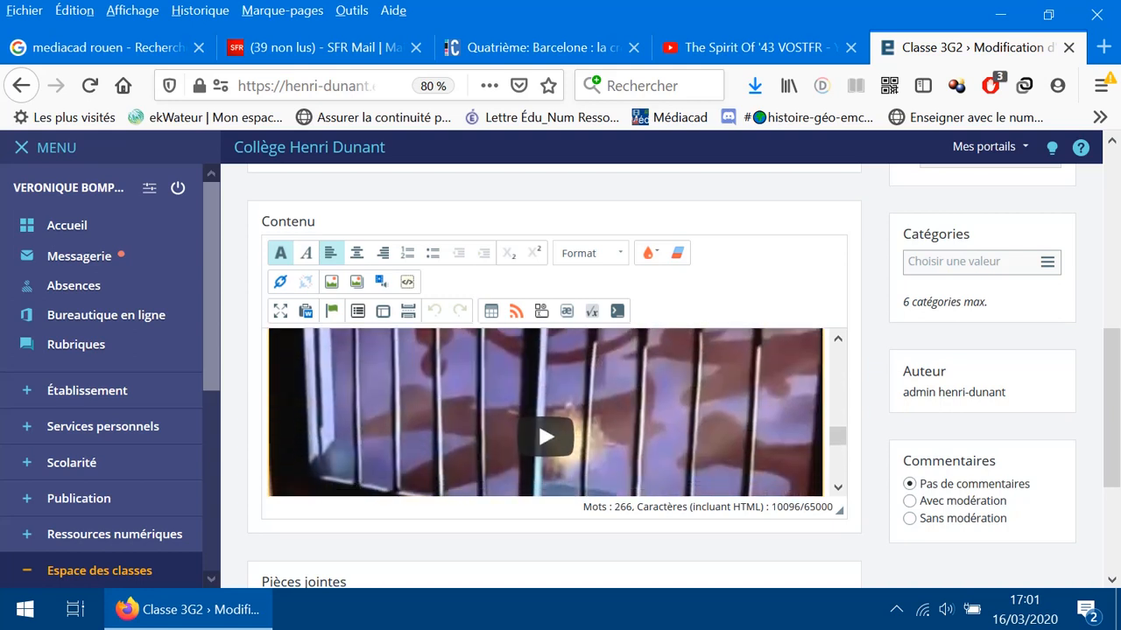
{"action": "scroll", "coordinate": [556, 405], "scroll_direction": "down", "scroll_amount": 3}
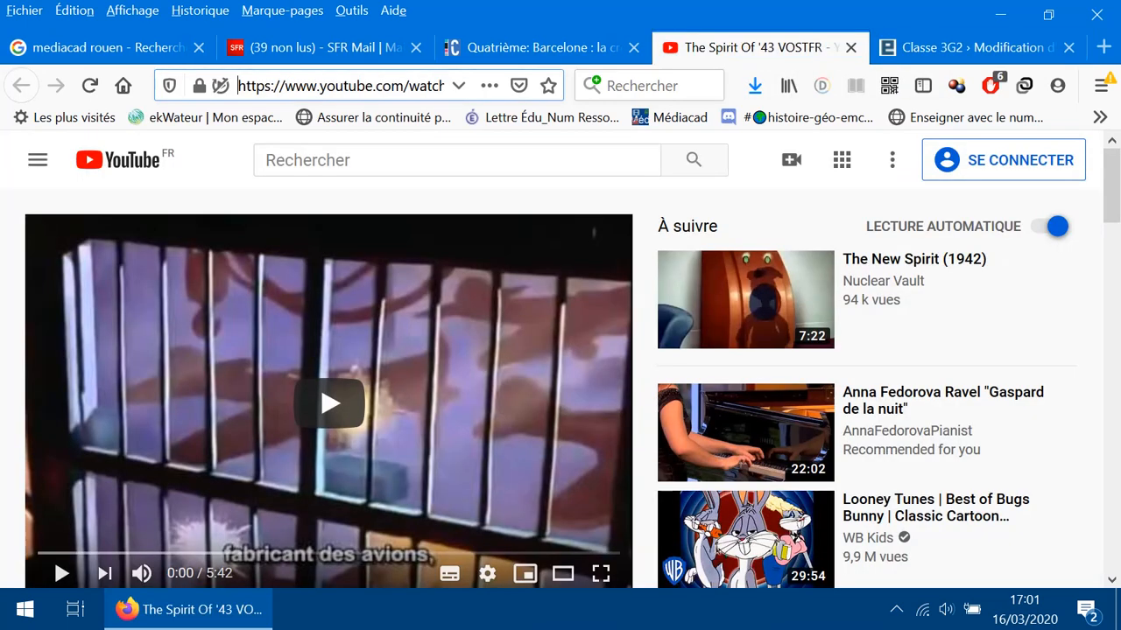
{"action": "left_click", "coordinate": [744, 47]}
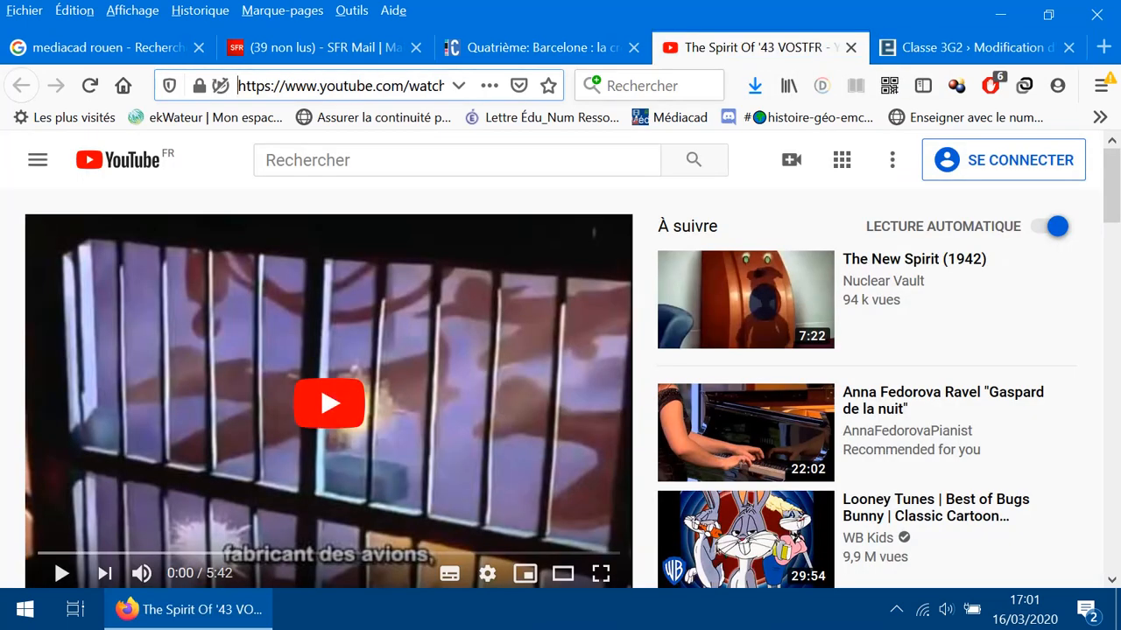
{"action": "scroll", "coordinate": [560, 368], "scroll_direction": "down", "scroll_amount": 2}
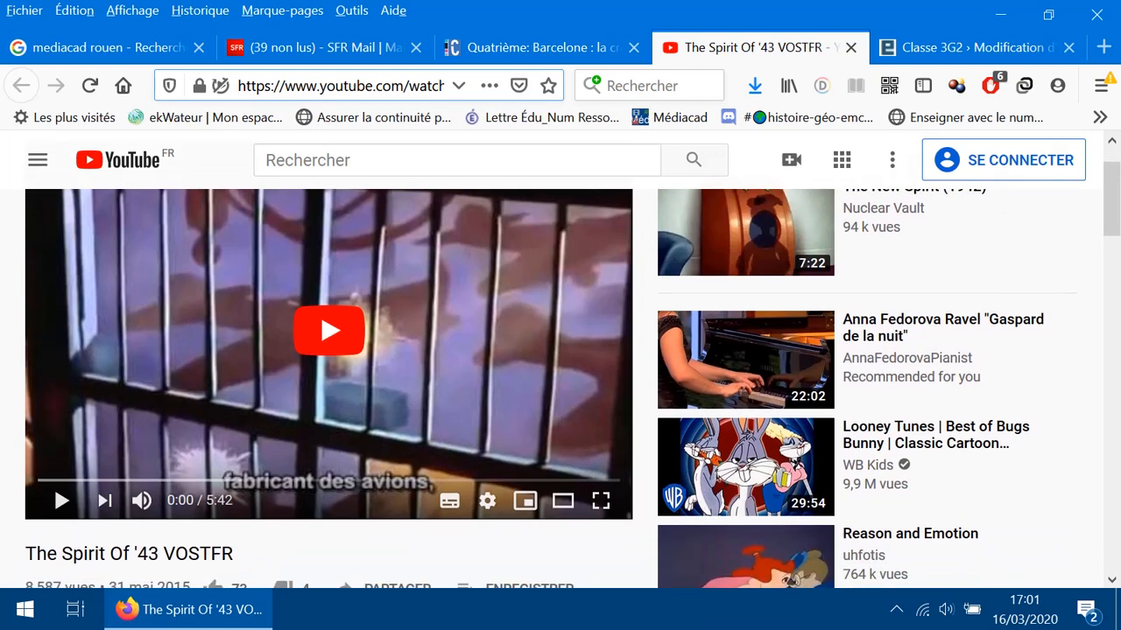
{"action": "scroll", "coordinate": [561, 385], "scroll_direction": "up", "scroll_amount": 2}
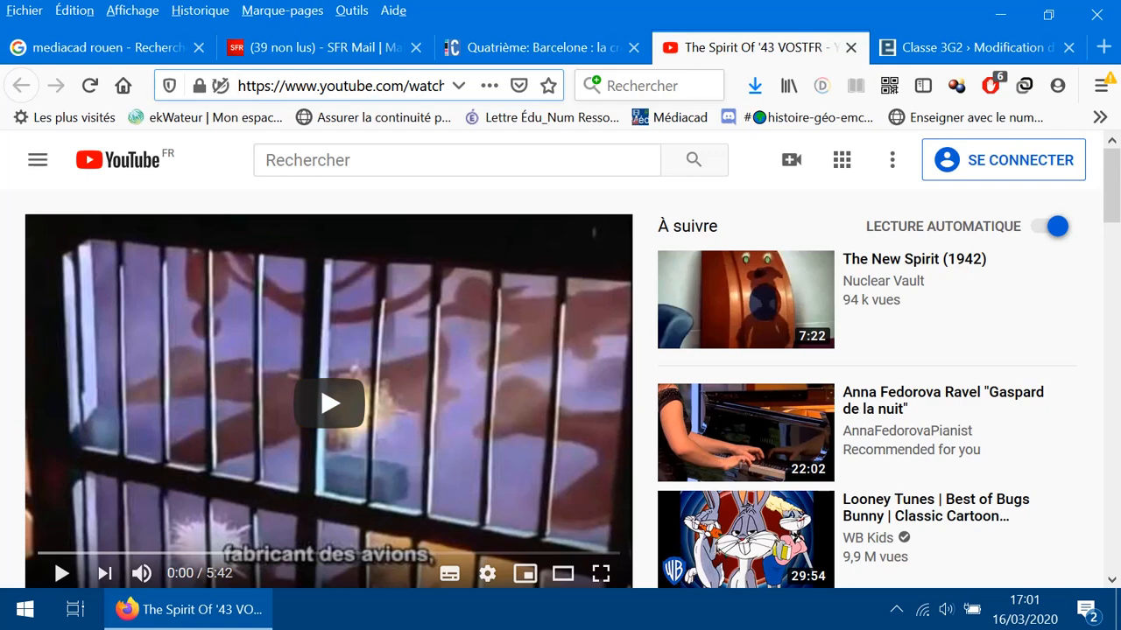
{"action": "left_click", "coordinate": [238, 85]}
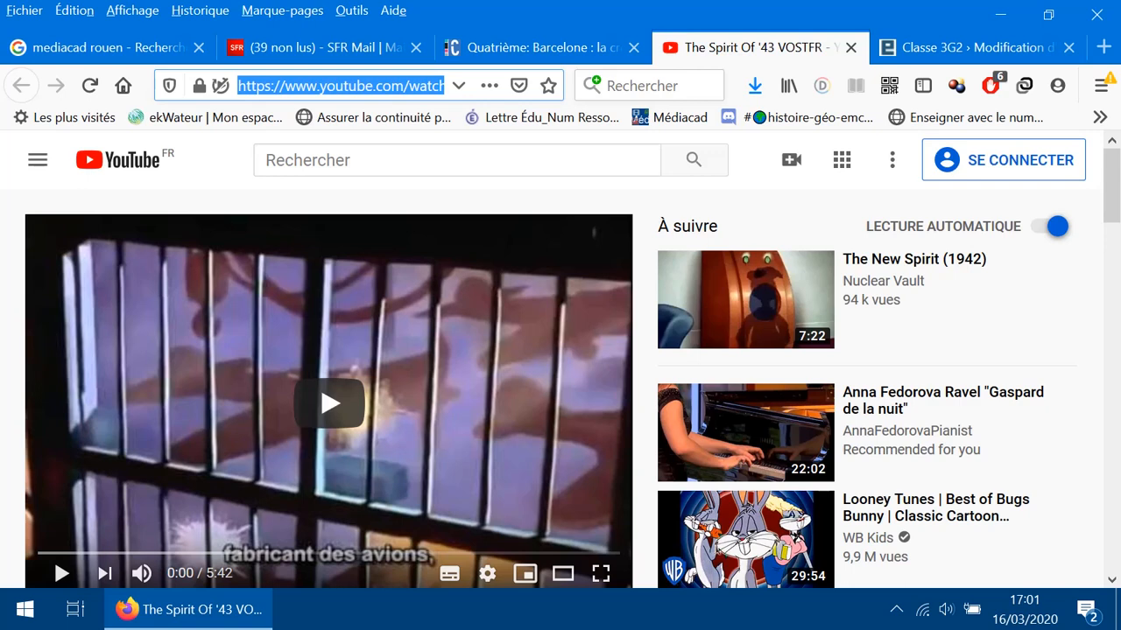
{"action": "right_click", "coordinate": [312, 87]}
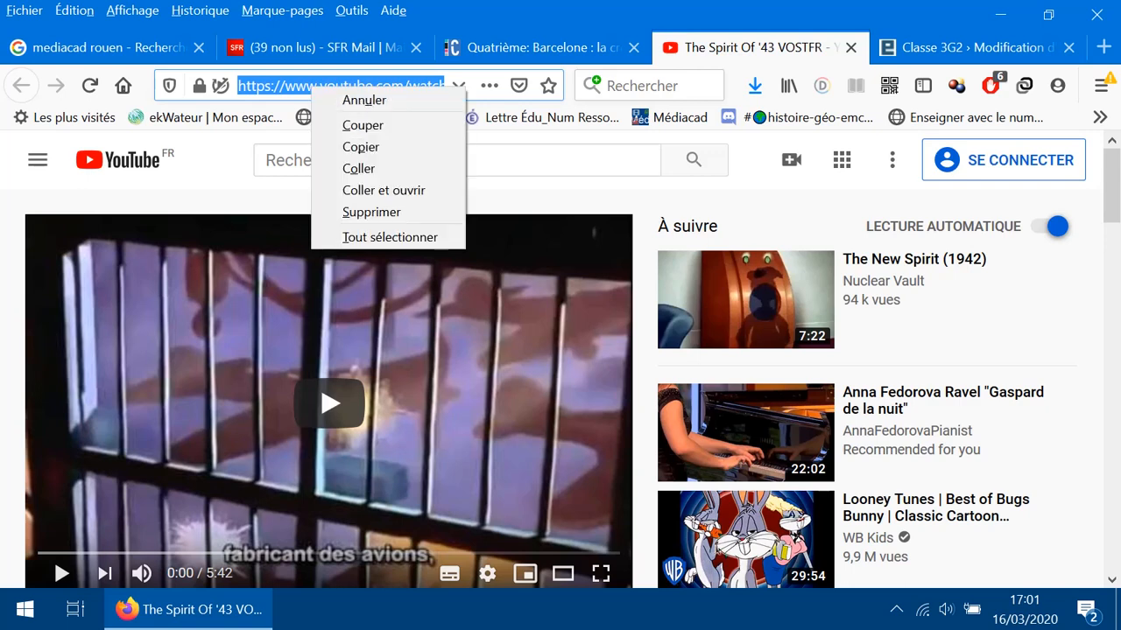
{"action": "left_click", "coordinate": [361, 146]}
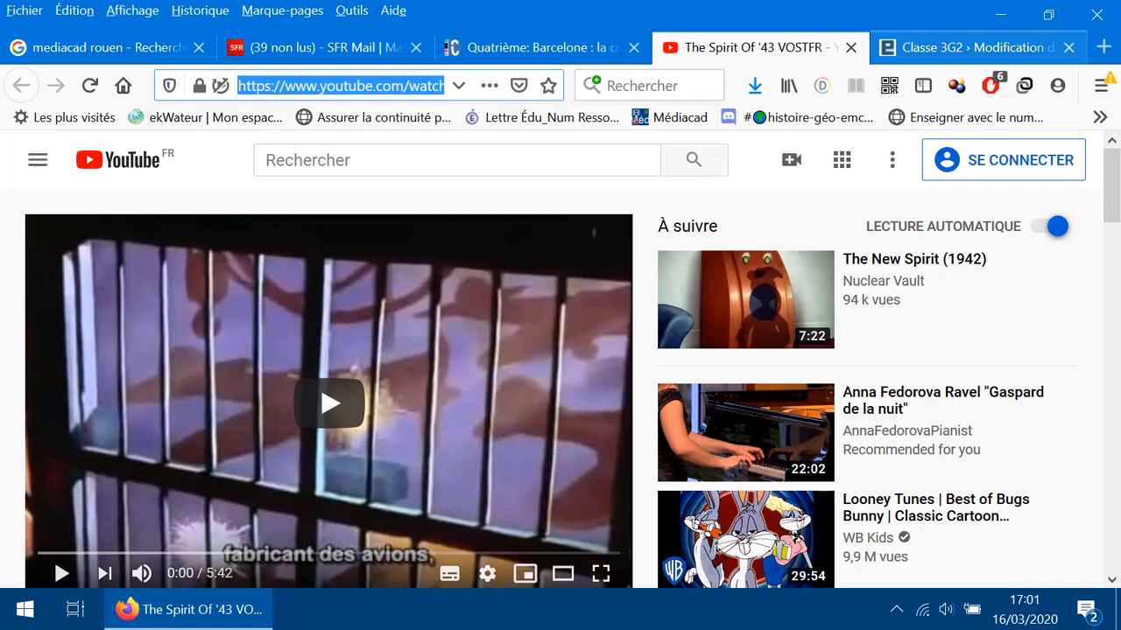
Return to the article being edited and paste the copied YouTube address below "Bon travail !" to embed the video.
{"action": "left_click", "coordinate": [963, 47]}
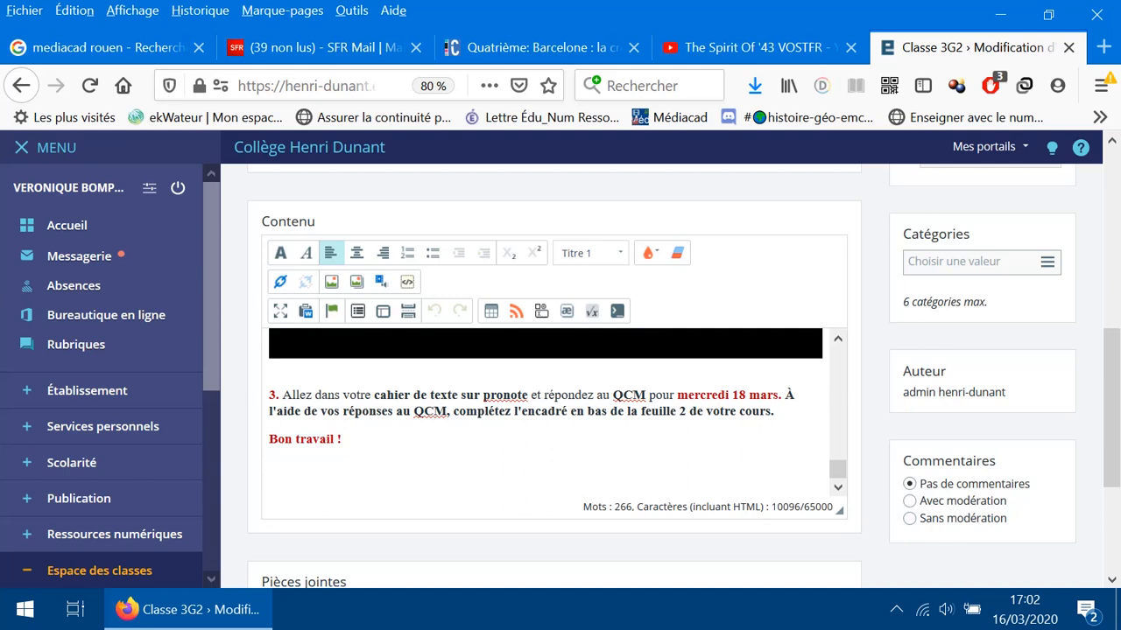
{"action": "type", "text": "https://www.youtube.com/watch?v=F9EFJ3s4gT0&feature=emb_logo"}
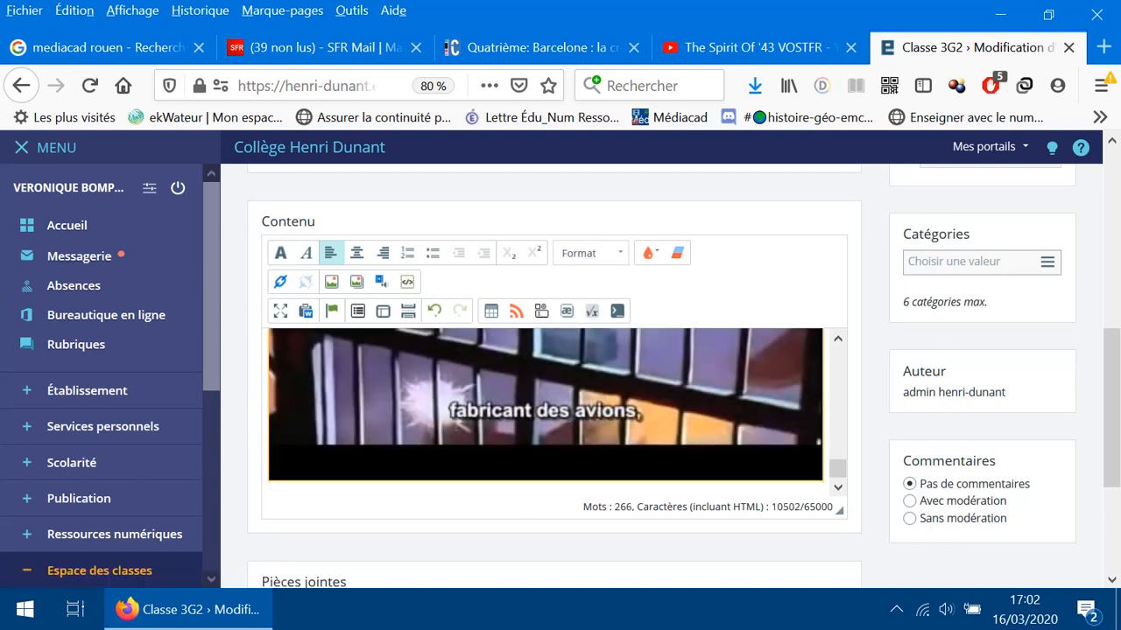
{"action": "scroll", "coordinate": [333, 451], "scroll_direction": "up", "scroll_amount": 4}
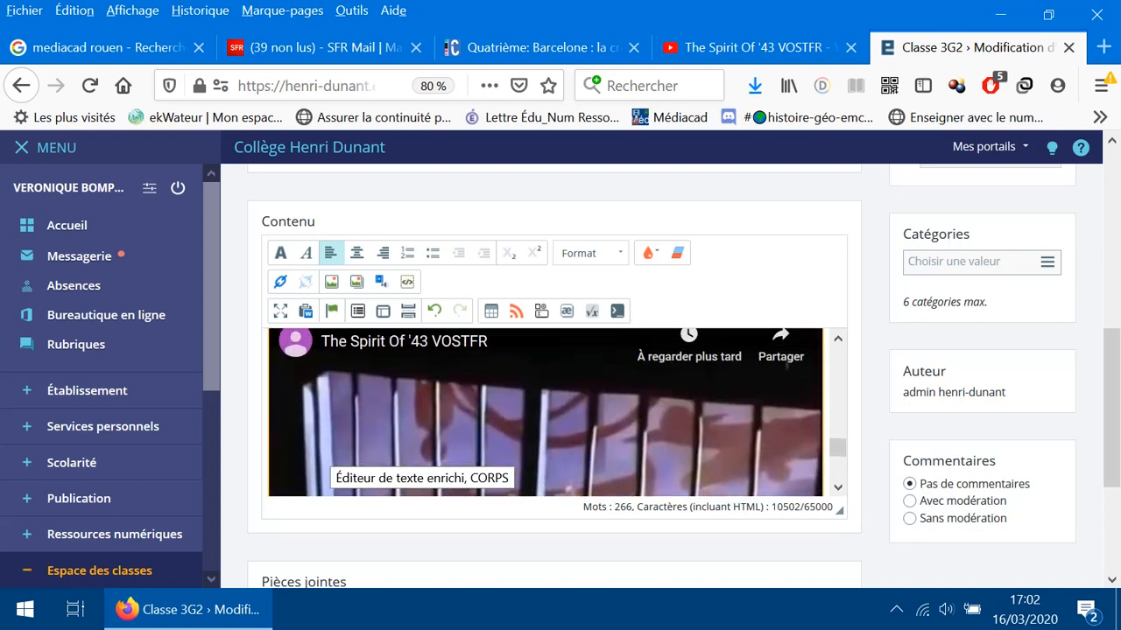
{"action": "scroll", "coordinate": [333, 451], "scroll_direction": "down", "scroll_amount": 3}
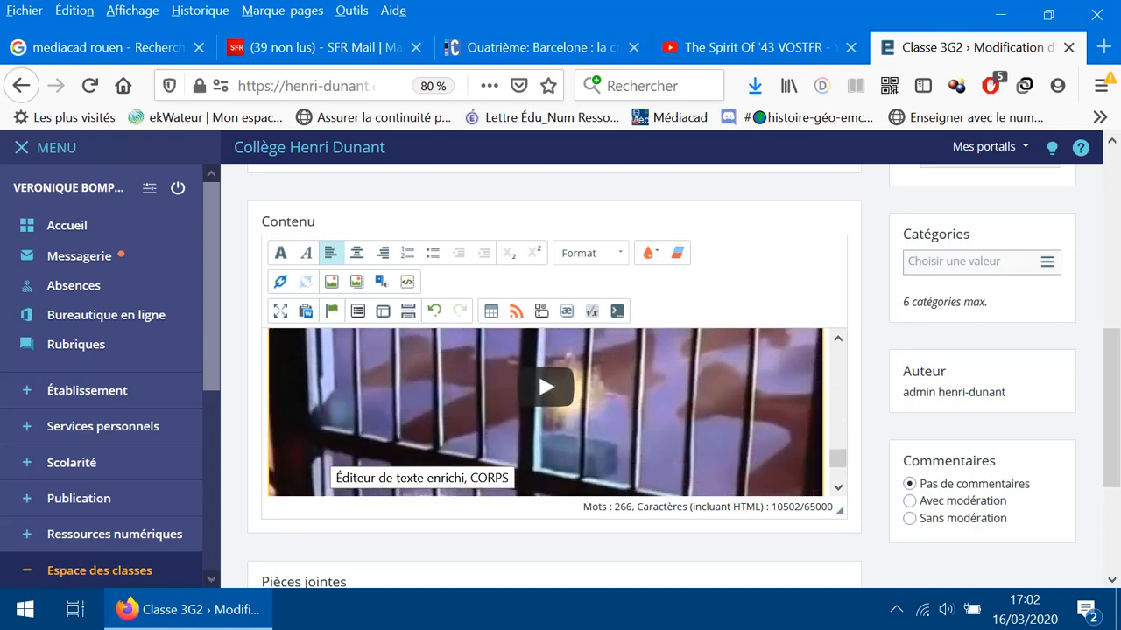
{"action": "scroll", "coordinate": [333, 450], "scroll_direction": "up", "scroll_amount": 3}
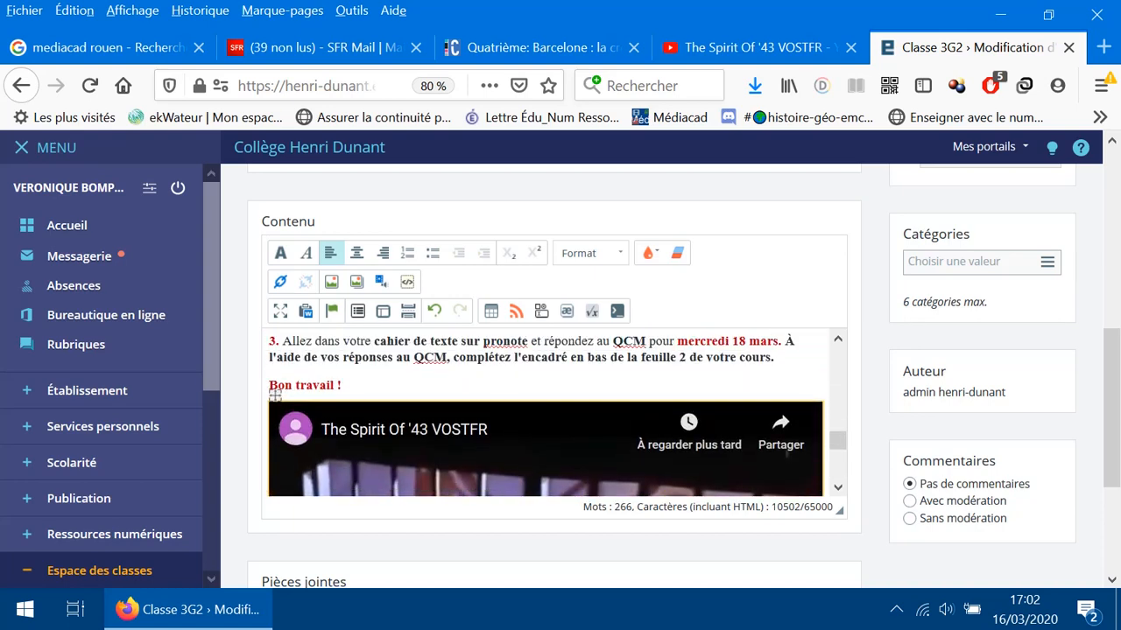
Delete the video embedded below "Bon travail !" and save the Histoire Géographie EMC article.
{"action": "left_click", "coordinate": [275, 395]}
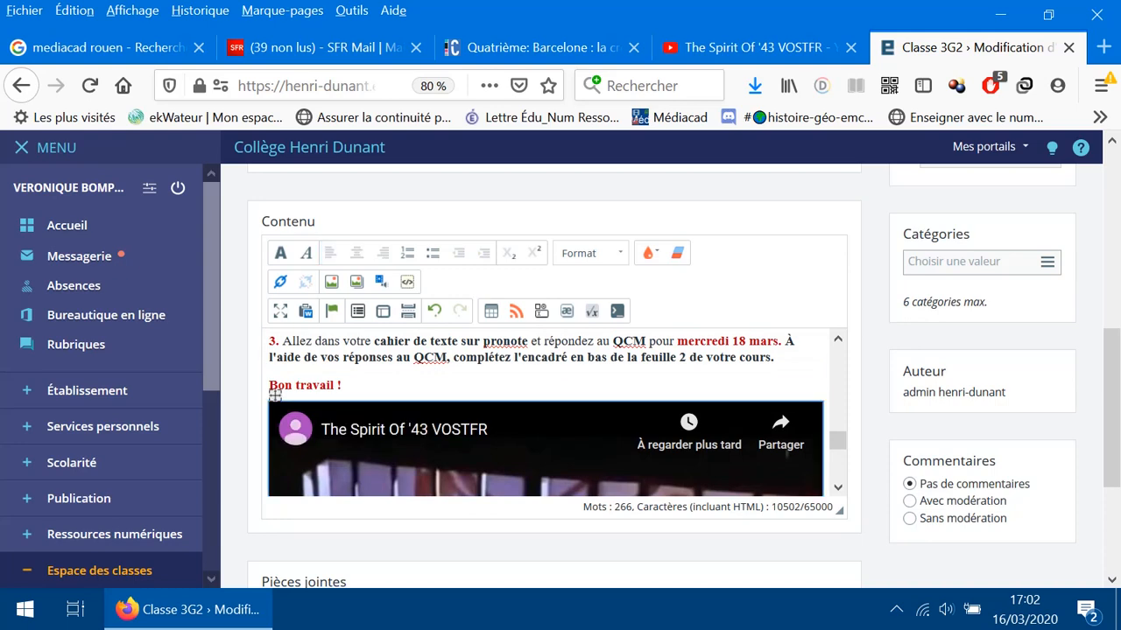
{"action": "key", "text": "Delete"}
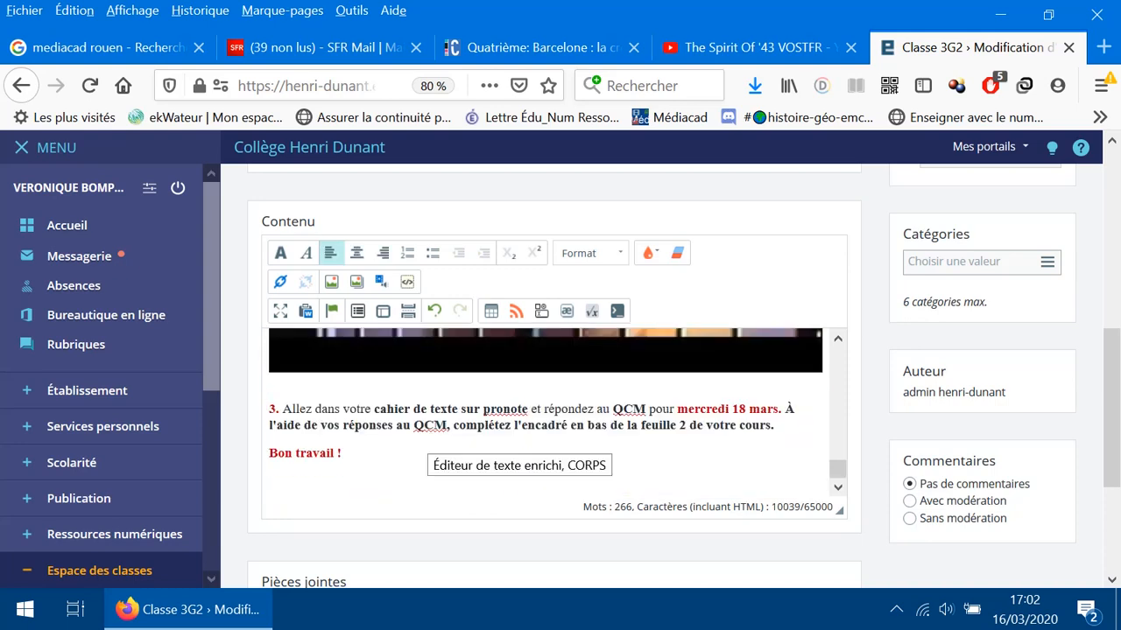
{"action": "scroll", "coordinate": [525, 446], "scroll_direction": "up", "scroll_amount": 4}
{"action": "scroll", "coordinate": [543, 412], "scroll_direction": "up", "scroll_amount": 3}
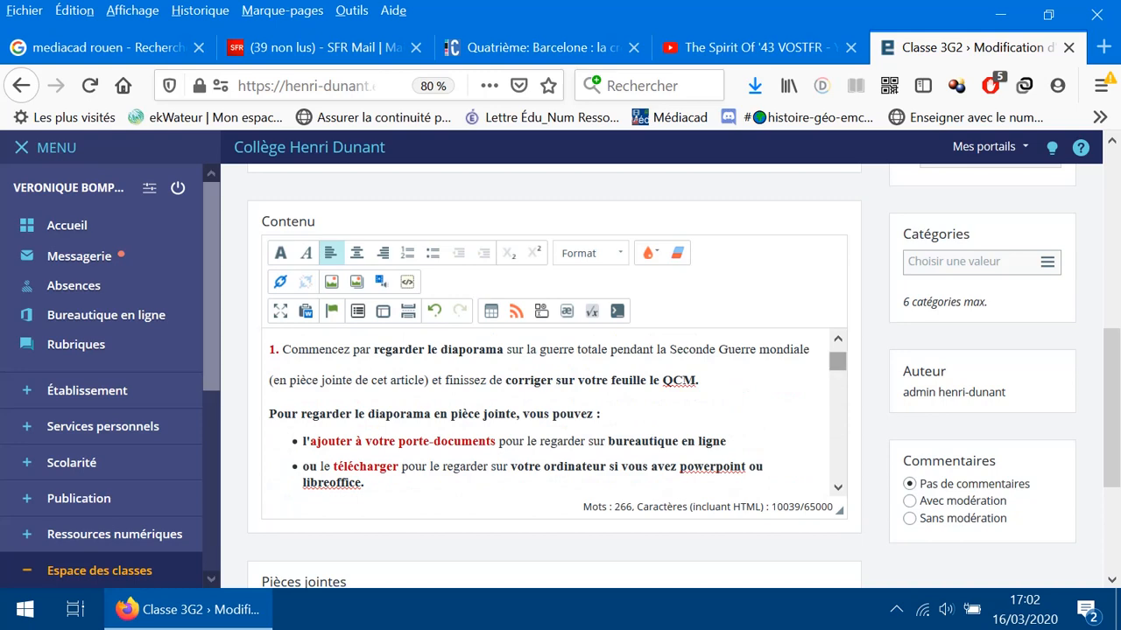
{"action": "scroll", "coordinate": [543, 412], "scroll_direction": "up", "scroll_amount": 2}
{"action": "scroll", "coordinate": [543, 377], "scroll_direction": "up", "scroll_amount": 4}
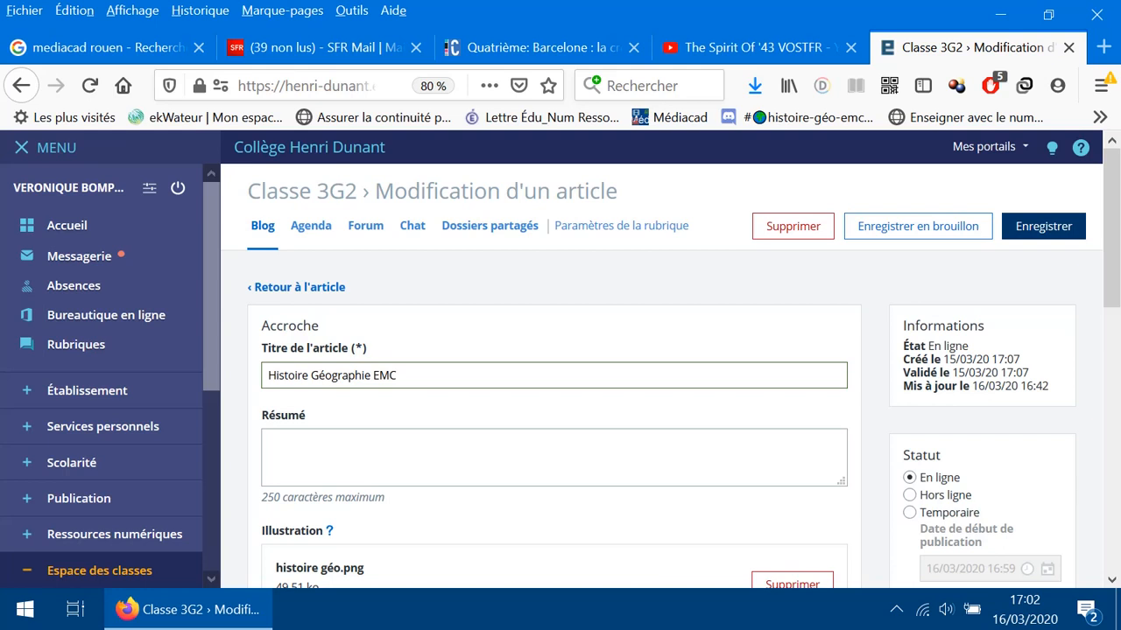
{"action": "left_click", "coordinate": [1043, 226]}
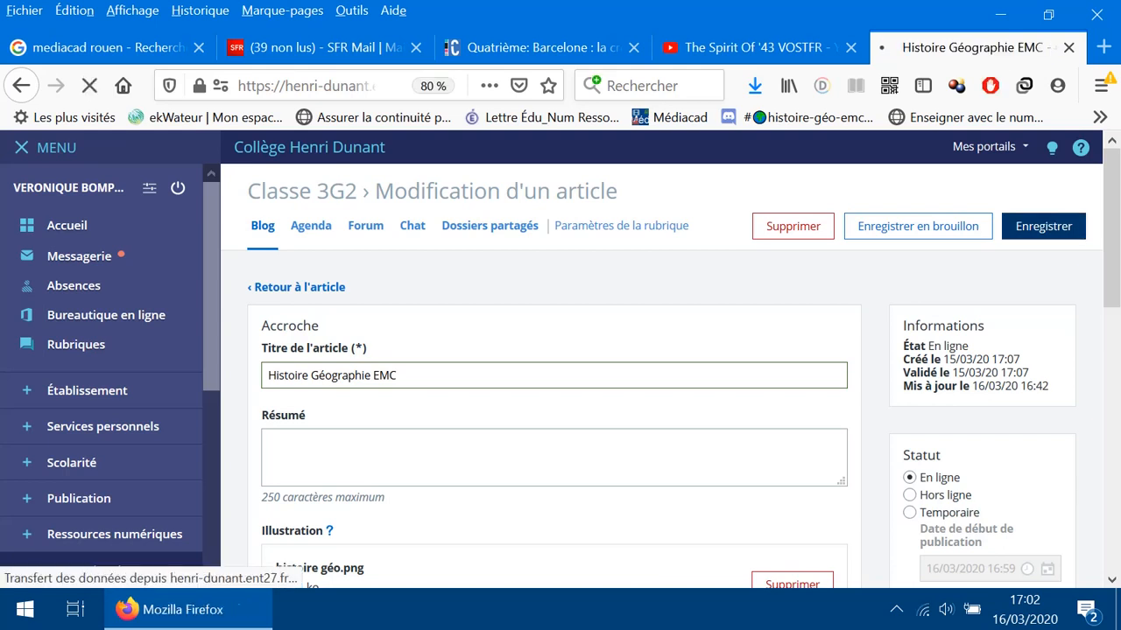
{"action": "scroll", "coordinate": [1024, 227], "scroll_direction": "down", "scroll_amount": 1}
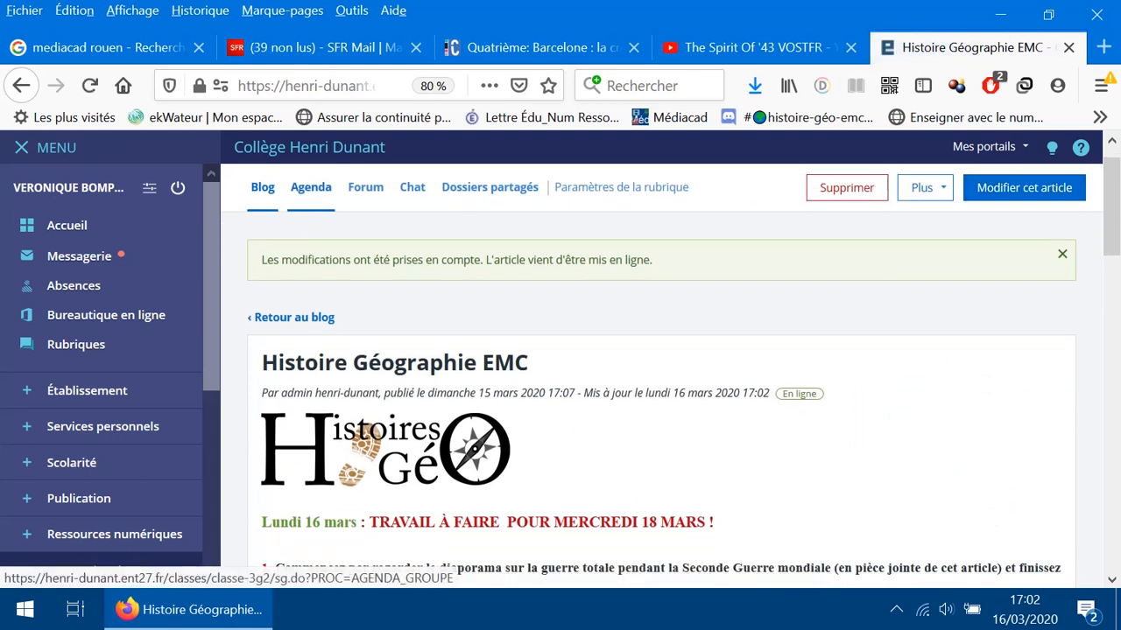
Open the Classe 3G2 agenda and look over the week of 16 to 22 March 2020.
{"action": "left_click", "coordinate": [311, 187]}
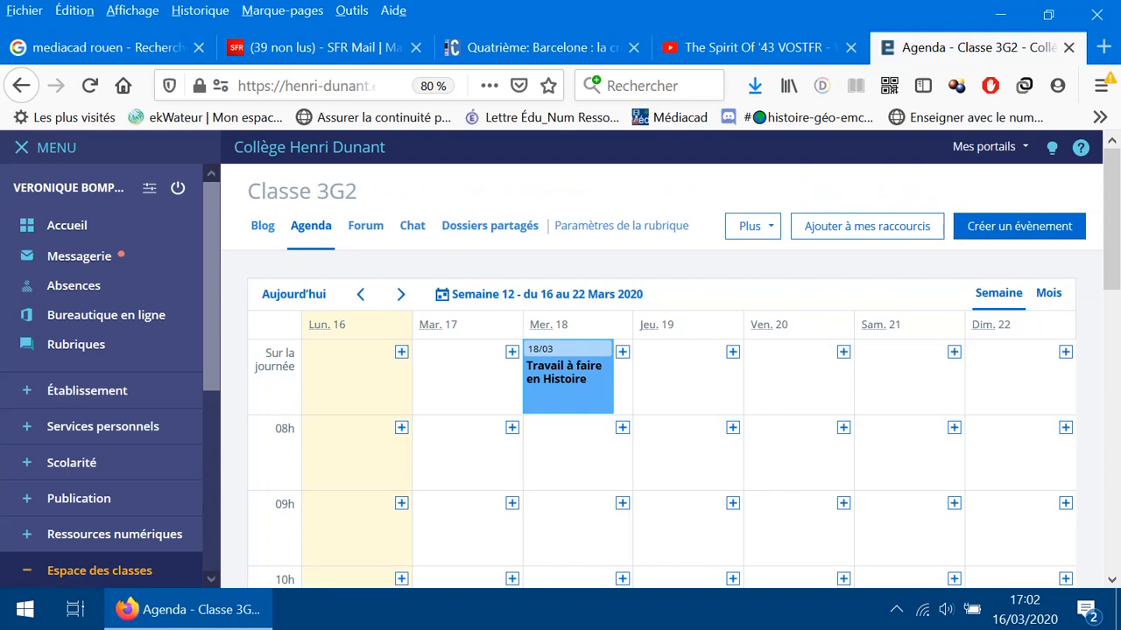
{"action": "scroll", "coordinate": [665, 368], "scroll_direction": "down", "scroll_amount": 2}
{"action": "scroll", "coordinate": [665, 368], "scroll_direction": "up", "scroll_amount": 2}
{"action": "scroll", "coordinate": [661, 367], "scroll_direction": "down", "scroll_amount": 1}
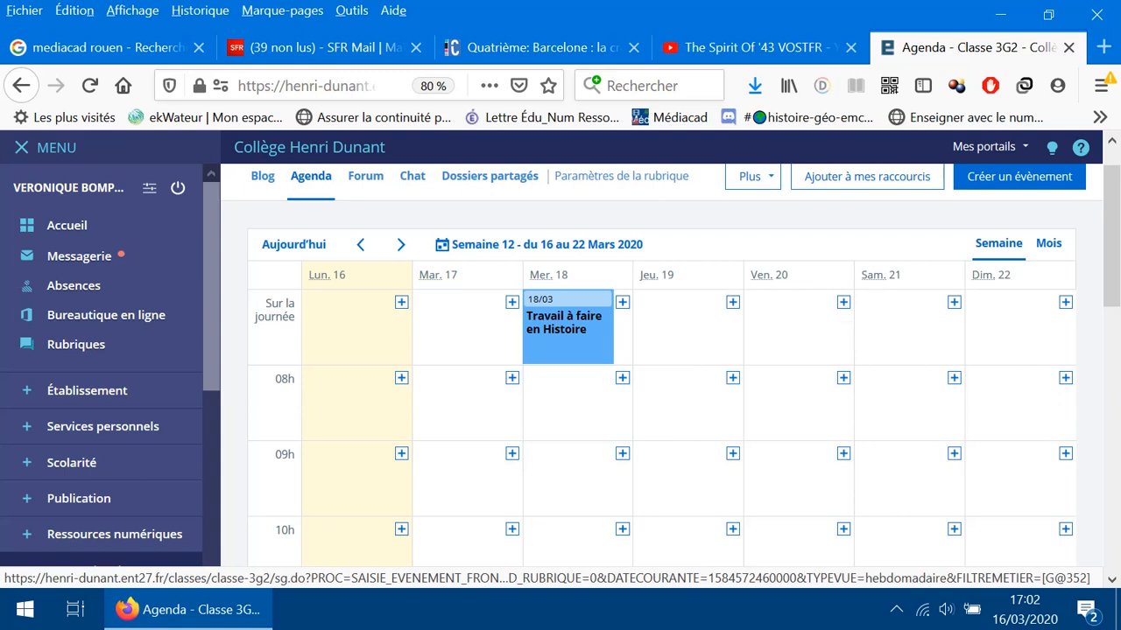
Start a new event on Thursday 19 March from 08:00 to 09:00 and title it "travail en maths".
{"action": "left_click", "coordinate": [732, 377]}
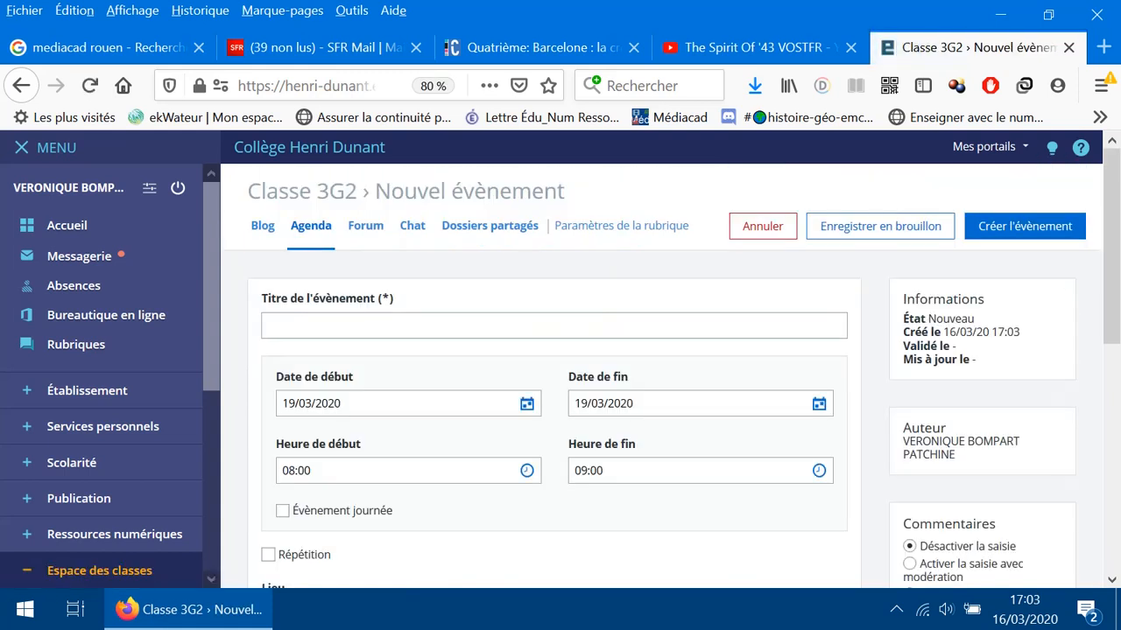
{"action": "left_click", "coordinate": [553, 324]}
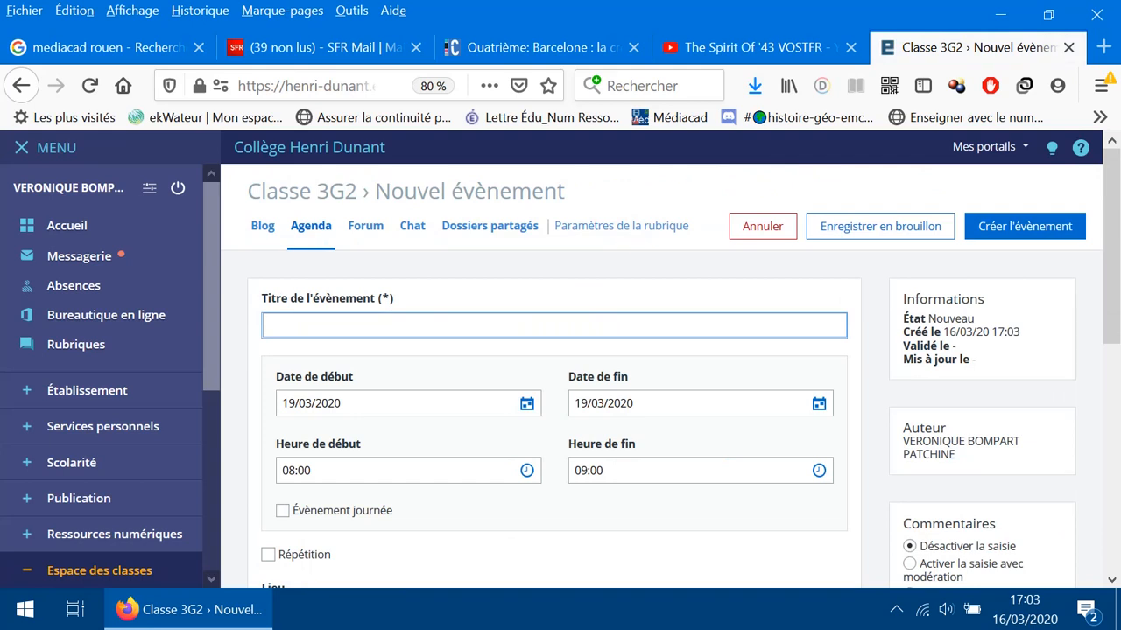
{"action": "type", "text": "travai"}
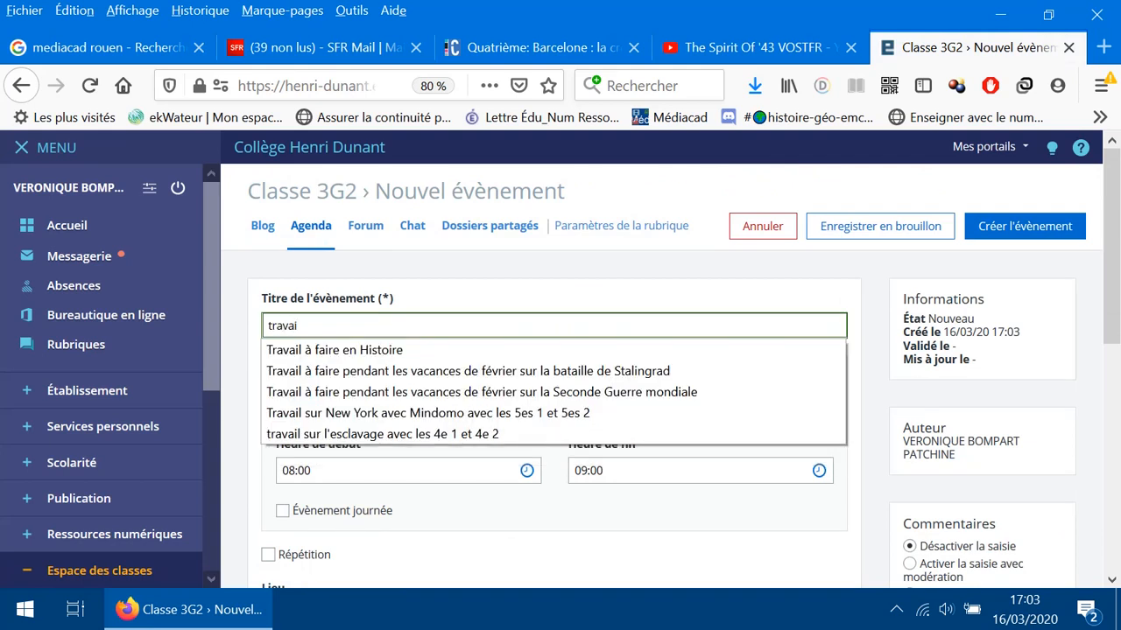
{"action": "type", "text": "l en maths"}
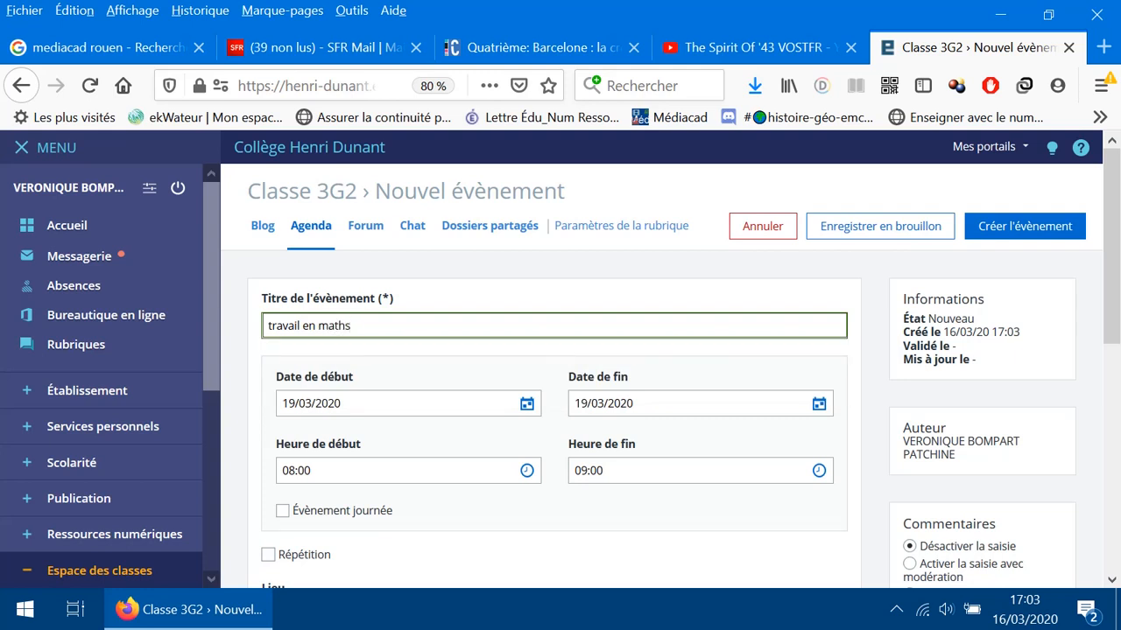
Review the new event's date, place, attachment and summary fields, and create the event.
{"action": "scroll", "coordinate": [560, 368], "scroll_direction": "down", "scroll_amount": 3}
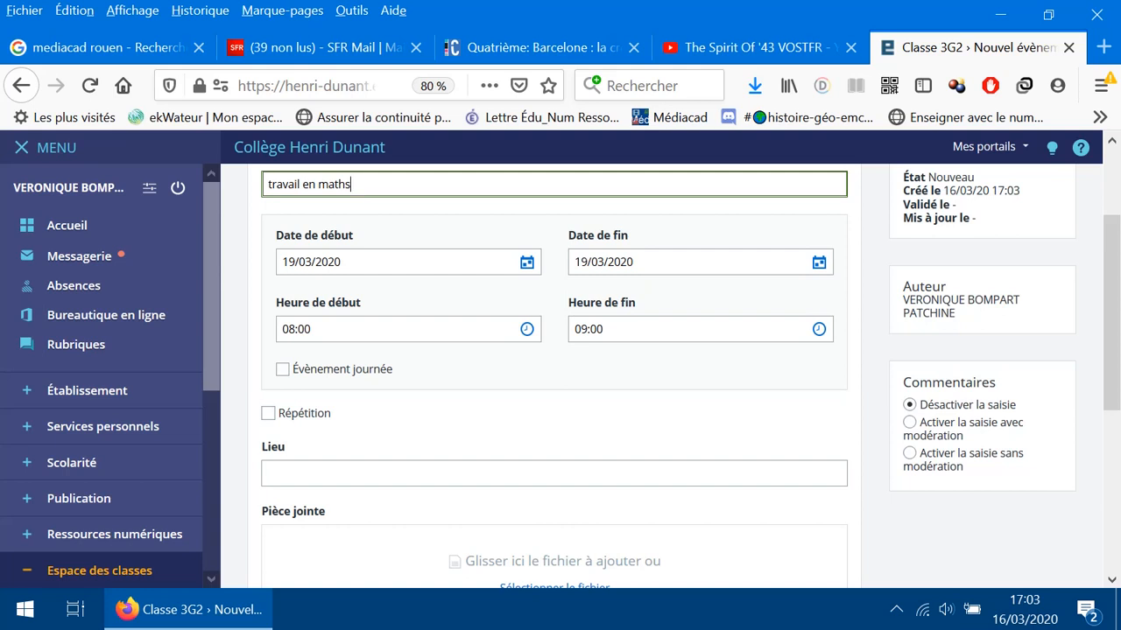
{"action": "scroll", "coordinate": [560, 376], "scroll_direction": "down", "scroll_amount": 4}
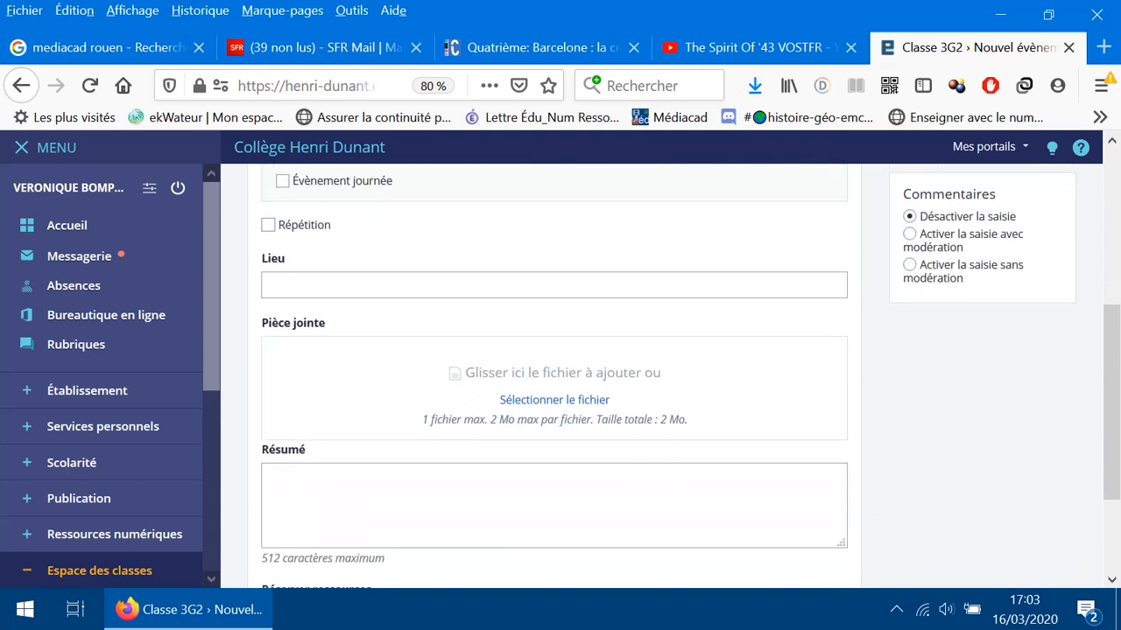
{"action": "scroll", "coordinate": [560, 377], "scroll_direction": "down", "scroll_amount": 3}
{"action": "scroll", "coordinate": [560, 376], "scroll_direction": "up", "scroll_amount": 5}
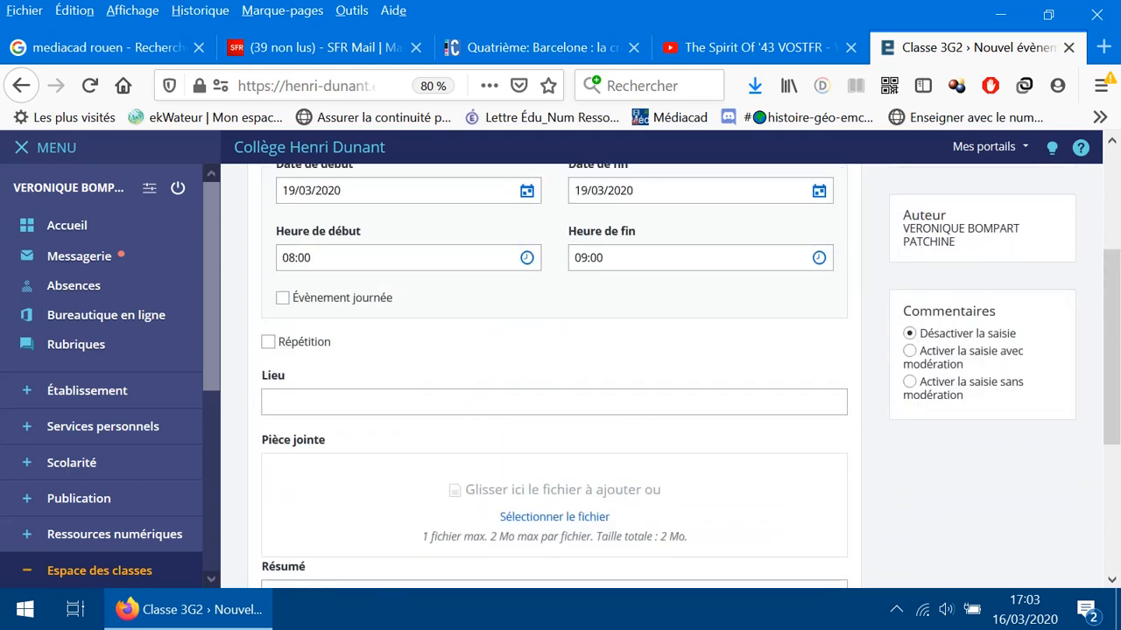
{"action": "scroll", "coordinate": [560, 376], "scroll_direction": "down", "scroll_amount": 3}
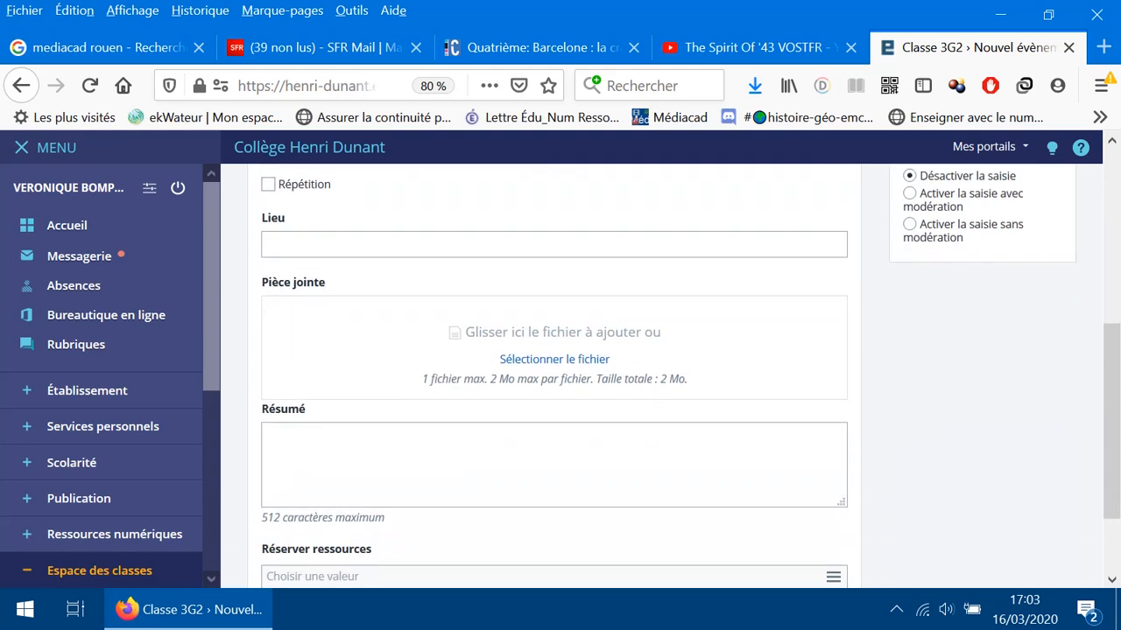
{"action": "scroll", "coordinate": [560, 377], "scroll_direction": "up", "scroll_amount": 8}
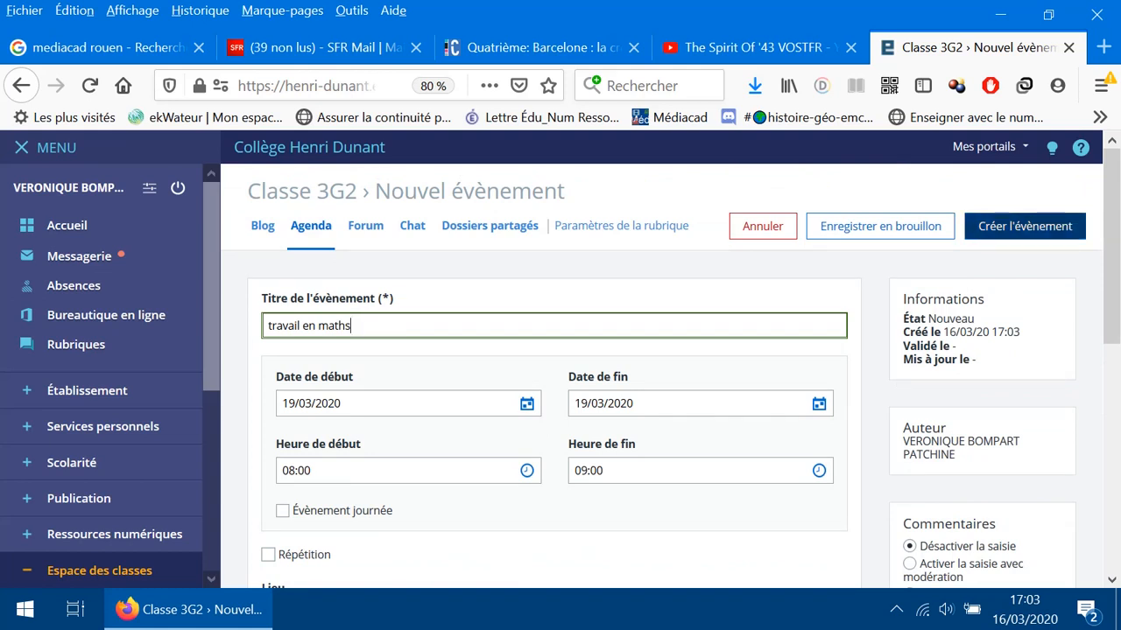
{"action": "left_click", "coordinate": [1025, 226]}
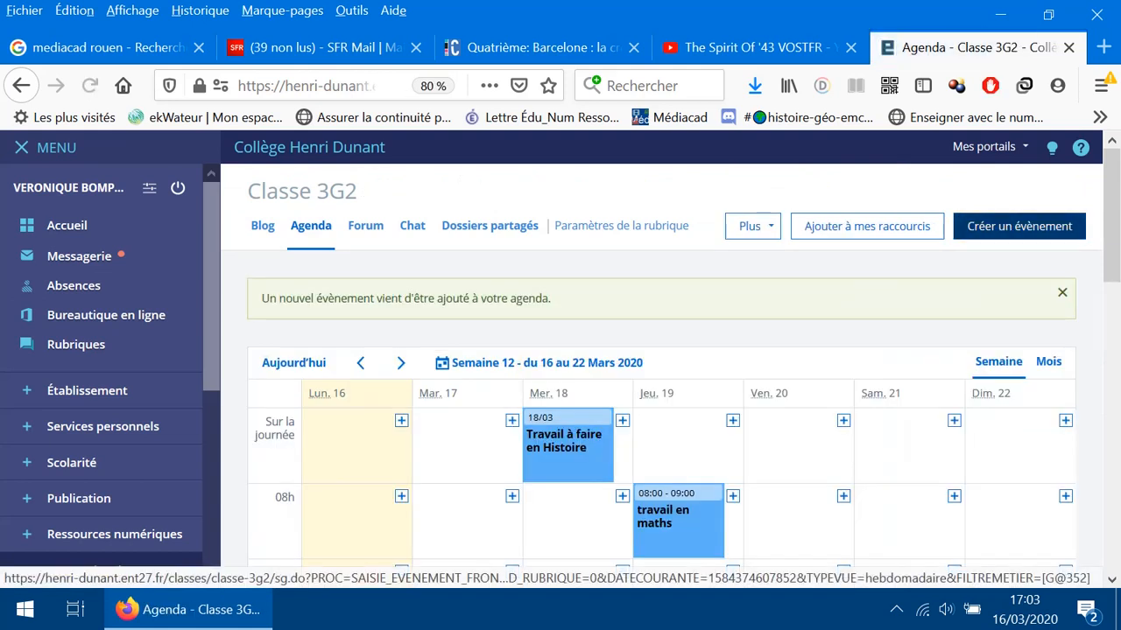
Open the "travail en maths" event in the agenda and delete it.
{"action": "scroll", "coordinate": [648, 367], "scroll_direction": "down", "scroll_amount": 3}
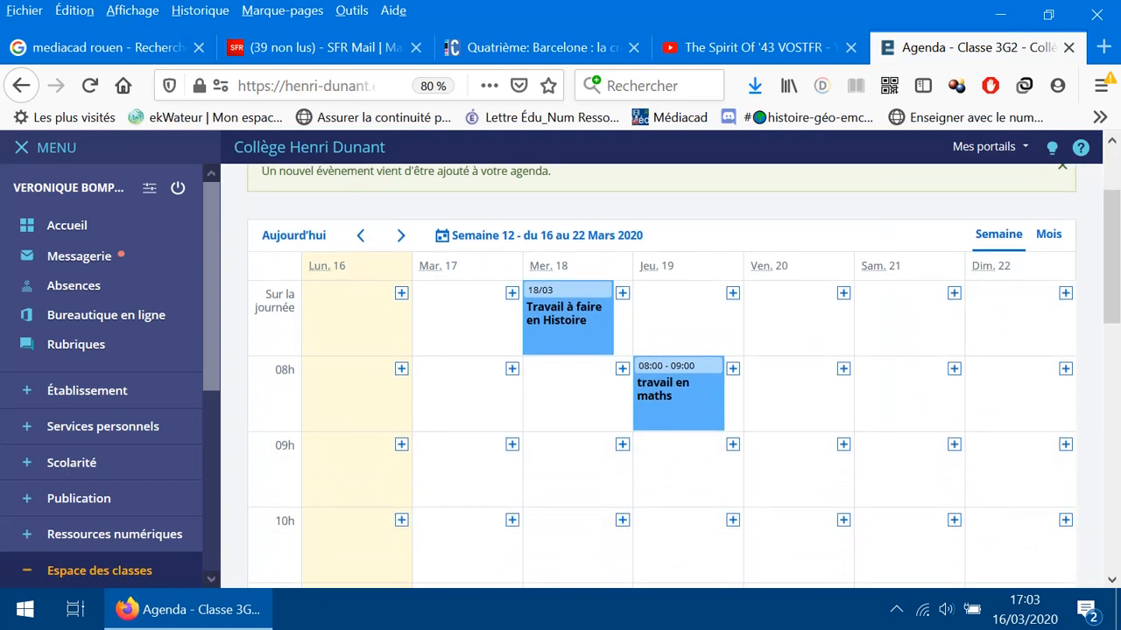
{"action": "left_click", "coordinate": [670, 390]}
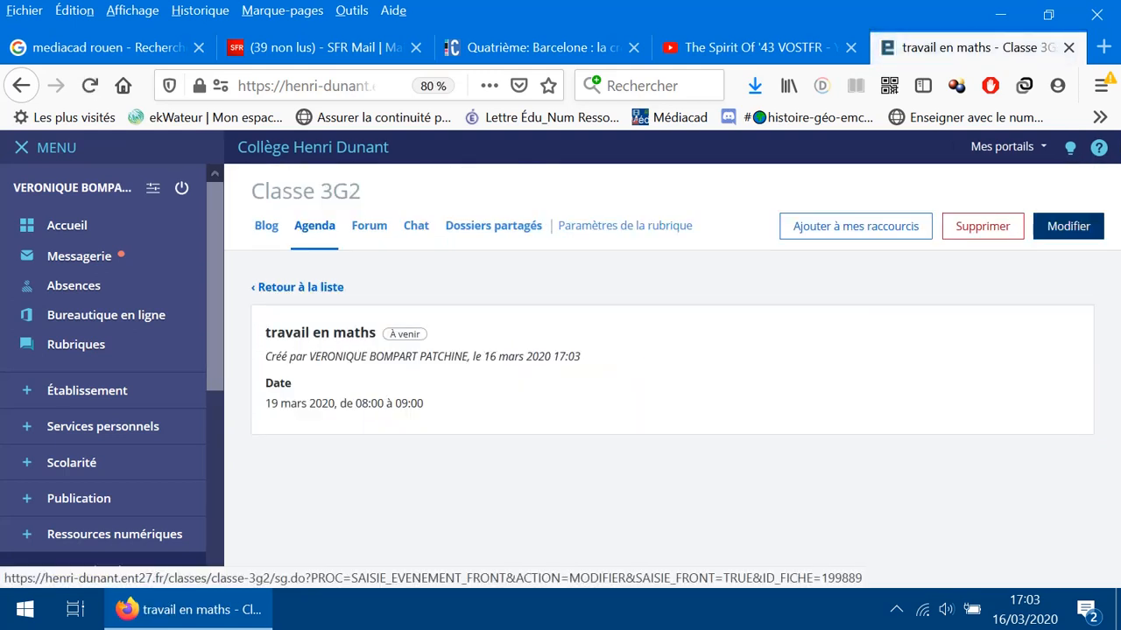
{"action": "left_click", "coordinate": [982, 225]}
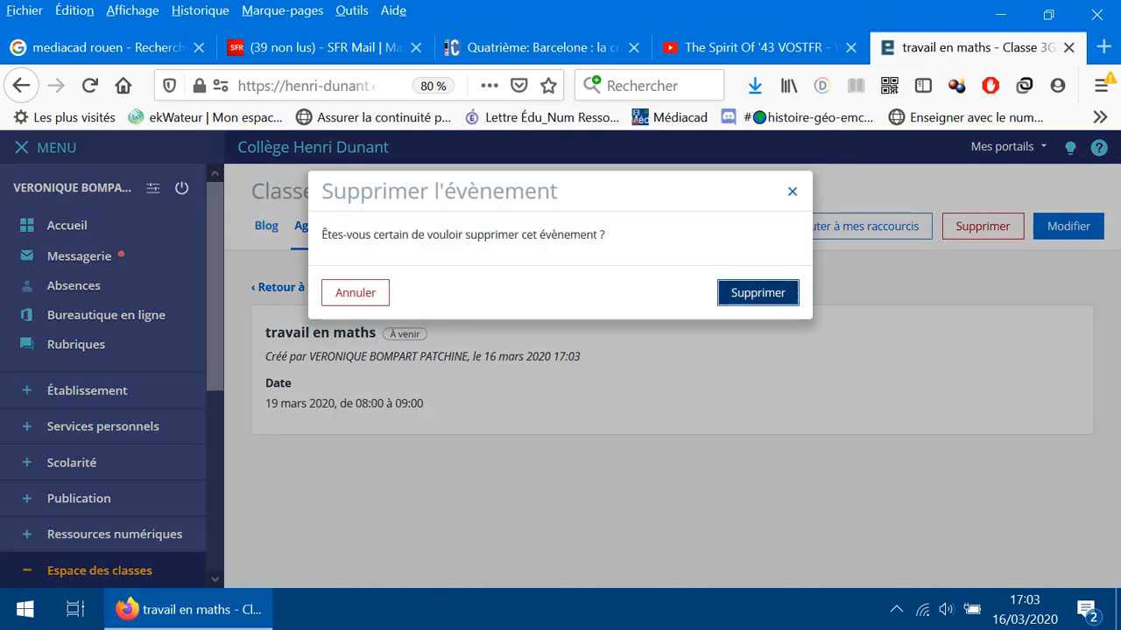
{"action": "left_click", "coordinate": [757, 293]}
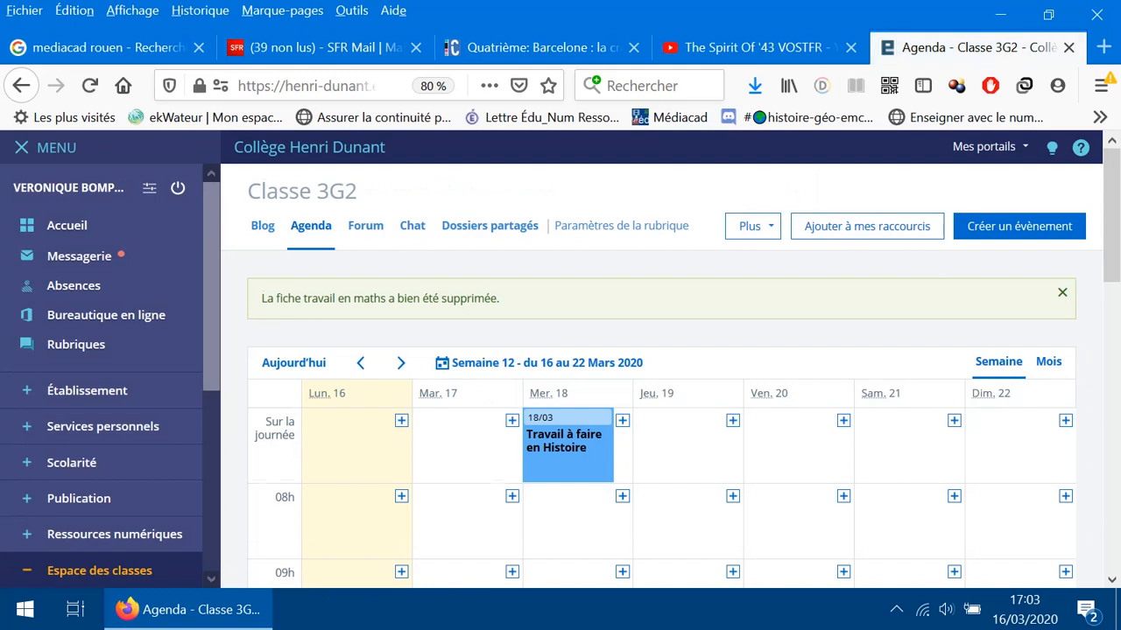
Look over the agenda week of 16 to 22 March 2020 and open the Classe 3G2 forum.
{"action": "scroll", "coordinate": [661, 368], "scroll_direction": "down", "scroll_amount": 4}
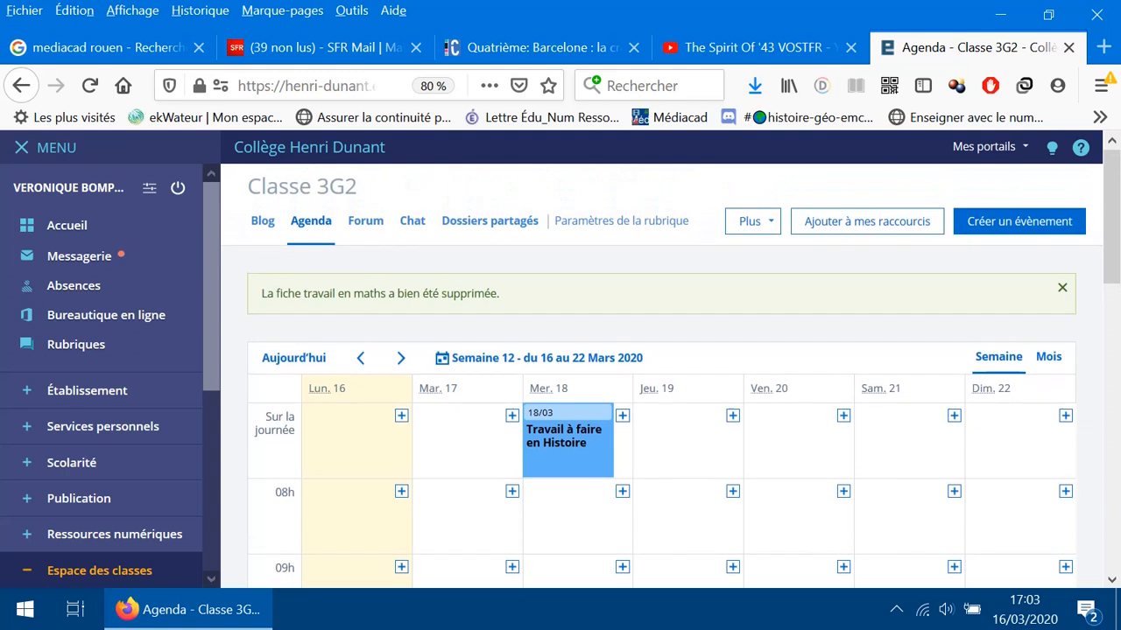
{"action": "scroll", "coordinate": [661, 368], "scroll_direction": "down", "scroll_amount": 1}
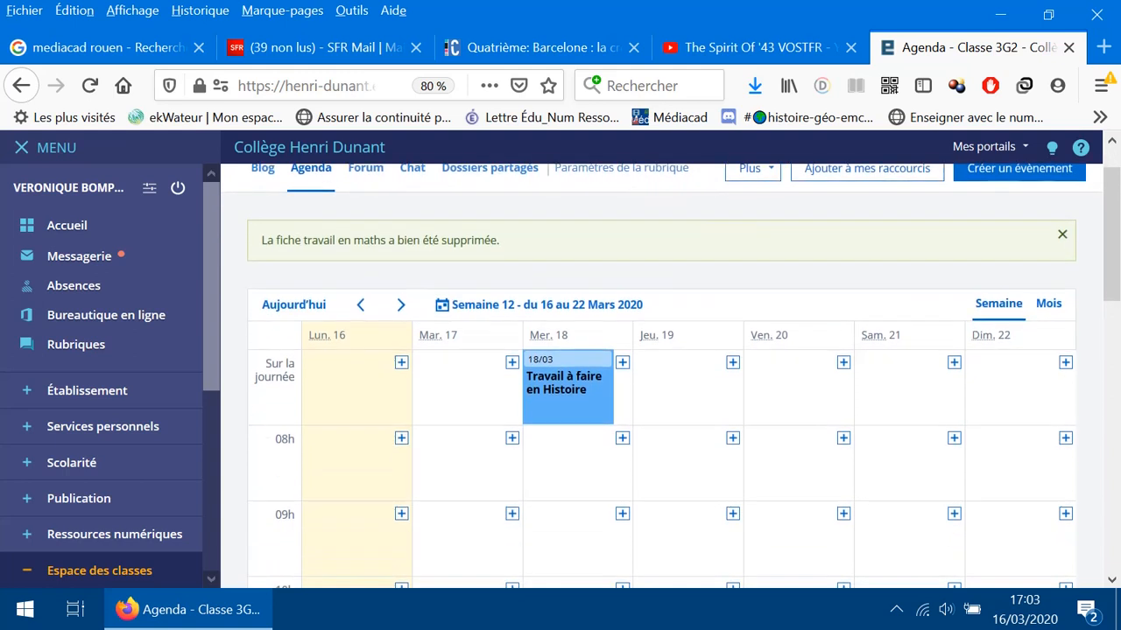
{"action": "scroll", "coordinate": [661, 376], "scroll_direction": "down", "scroll_amount": 3}
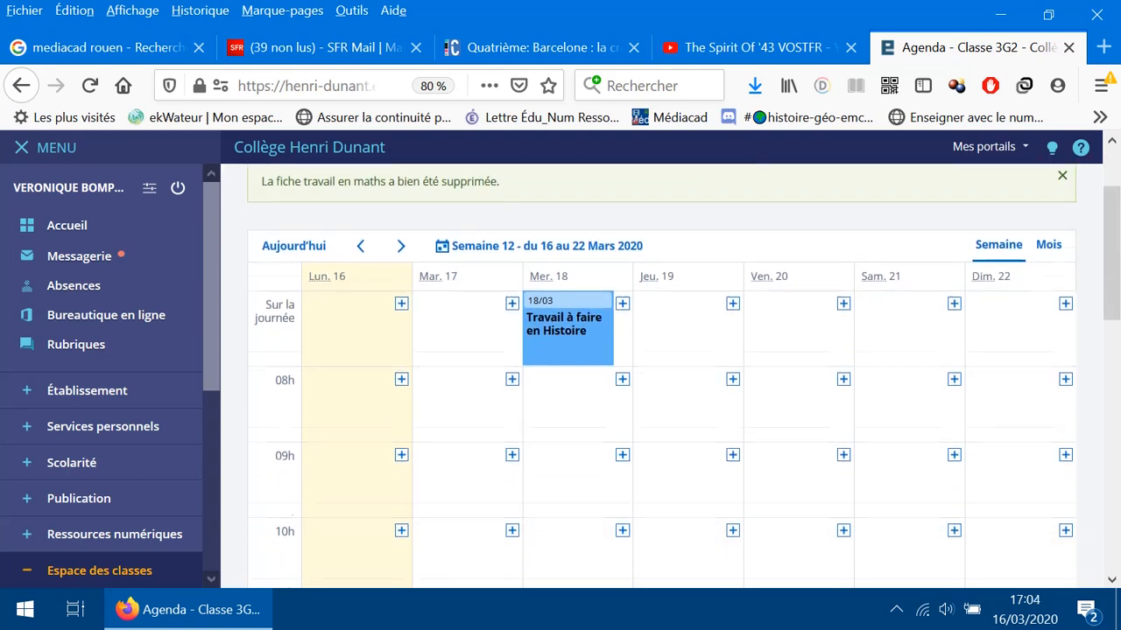
{"action": "scroll", "coordinate": [661, 376], "scroll_direction": "up", "scroll_amount": 3}
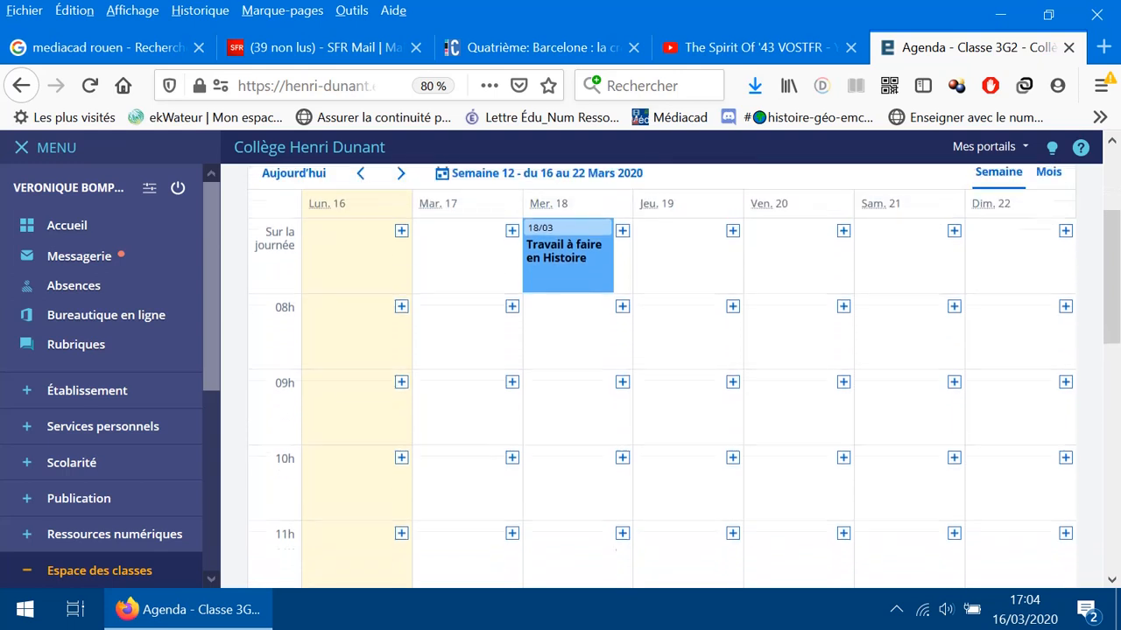
{"action": "scroll", "coordinate": [661, 376], "scroll_direction": "up", "scroll_amount": 1}
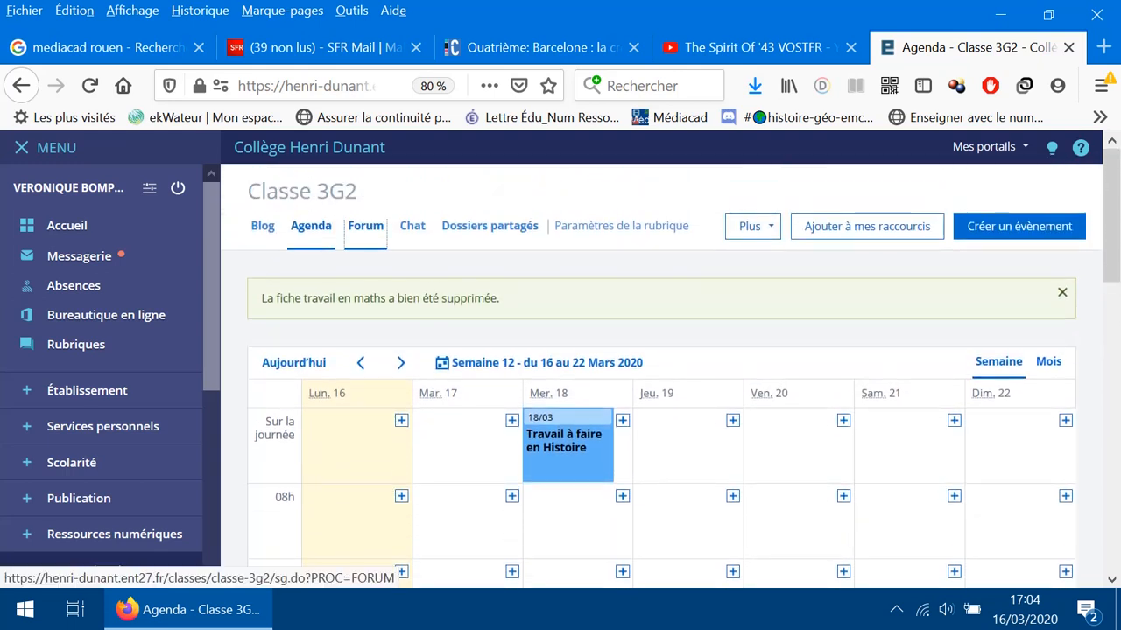
{"action": "left_click", "coordinate": [365, 226]}
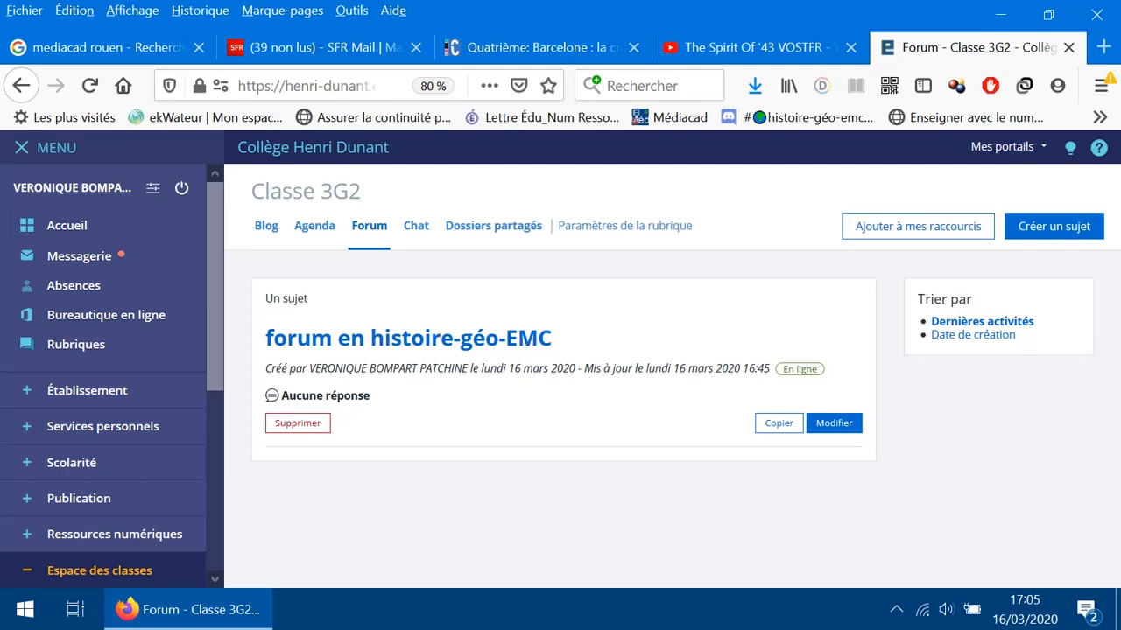
Start a new chat space in the Classe 3G2 chat section and title it "chat maths".
{"action": "left_click", "coordinate": [416, 225]}
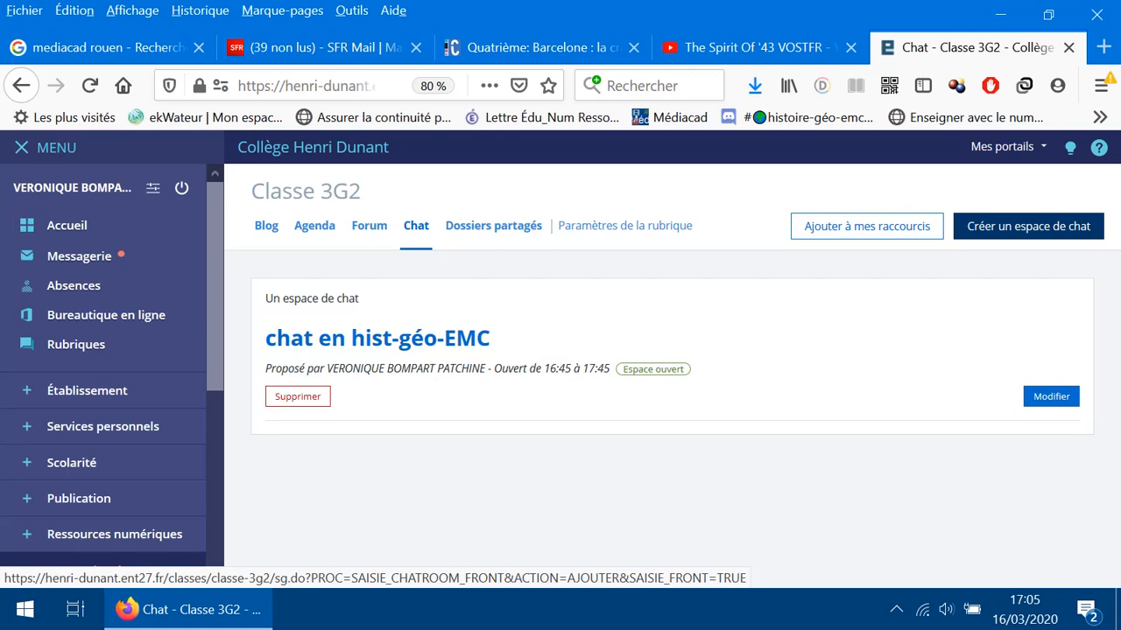
{"action": "left_click", "coordinate": [1028, 225]}
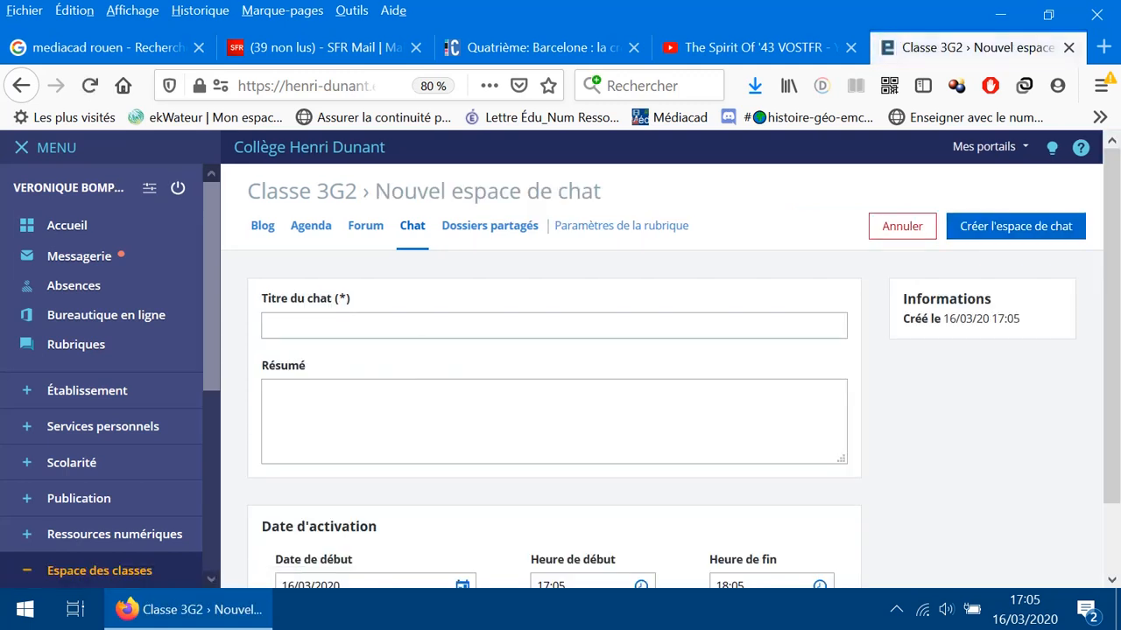
{"action": "left_click", "coordinate": [268, 325]}
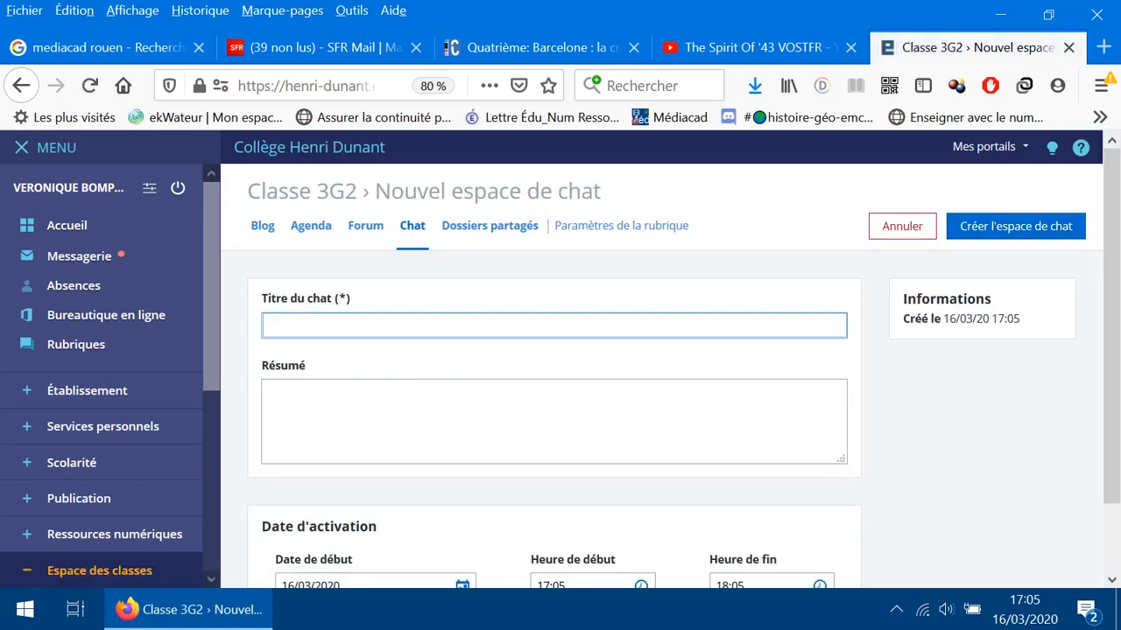
{"action": "scroll", "coordinate": [666, 368], "scroll_direction": "down", "scroll_amount": 1}
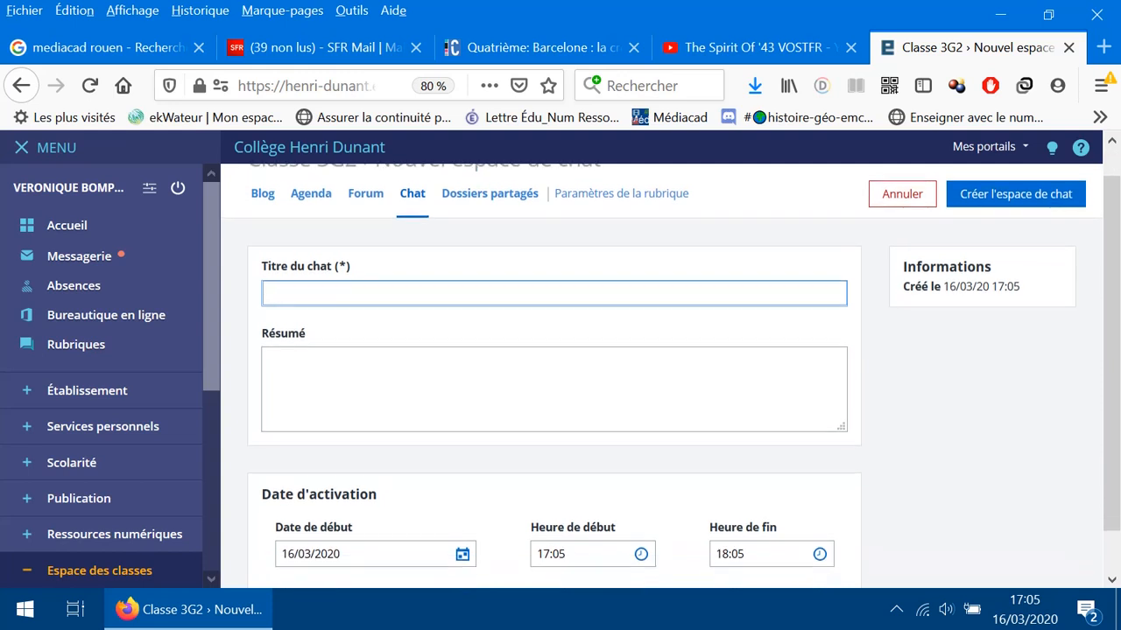
{"action": "type", "text": "chat"}
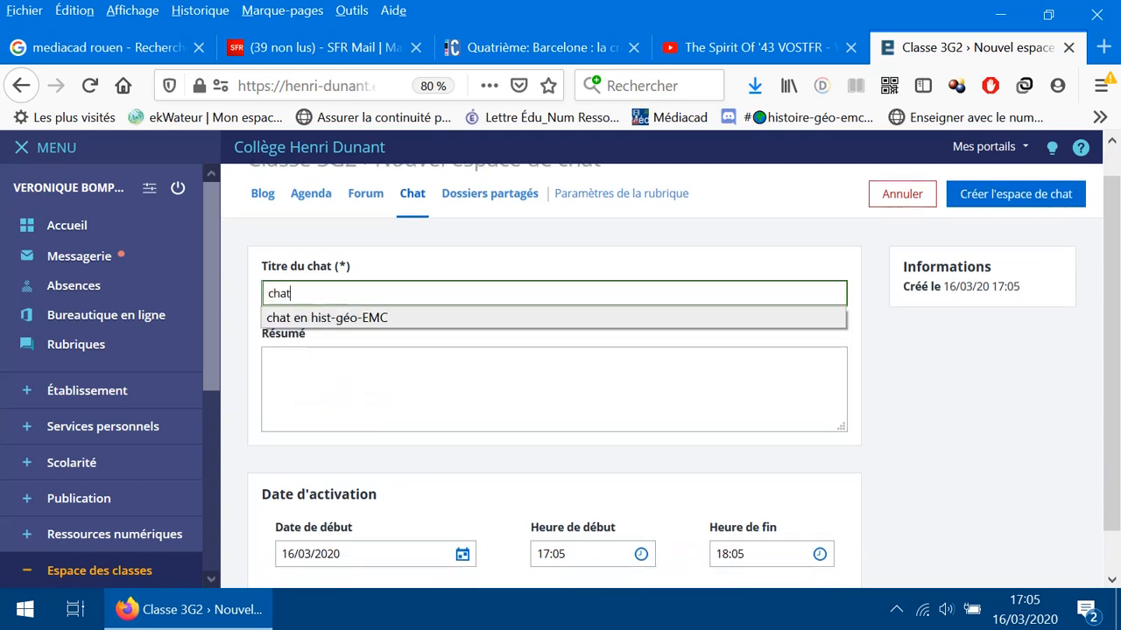
{"action": "type", "text": " maths"}
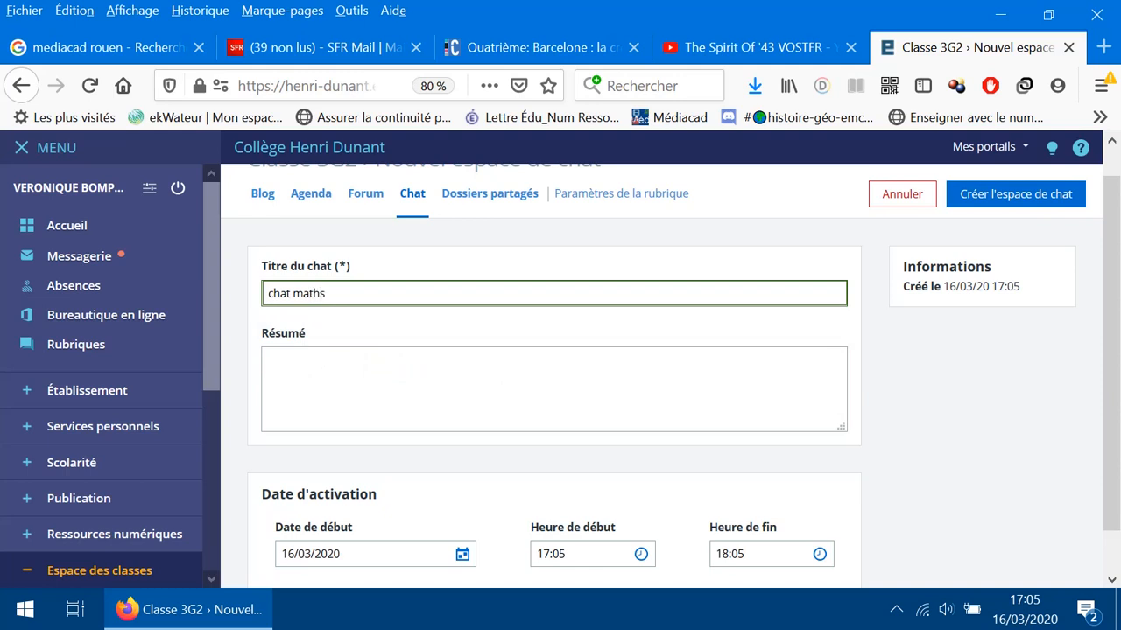
Review the new chat space's form and set its start date to 20/03/2020.
{"action": "scroll", "coordinate": [665, 376], "scroll_direction": "down", "scroll_amount": 1}
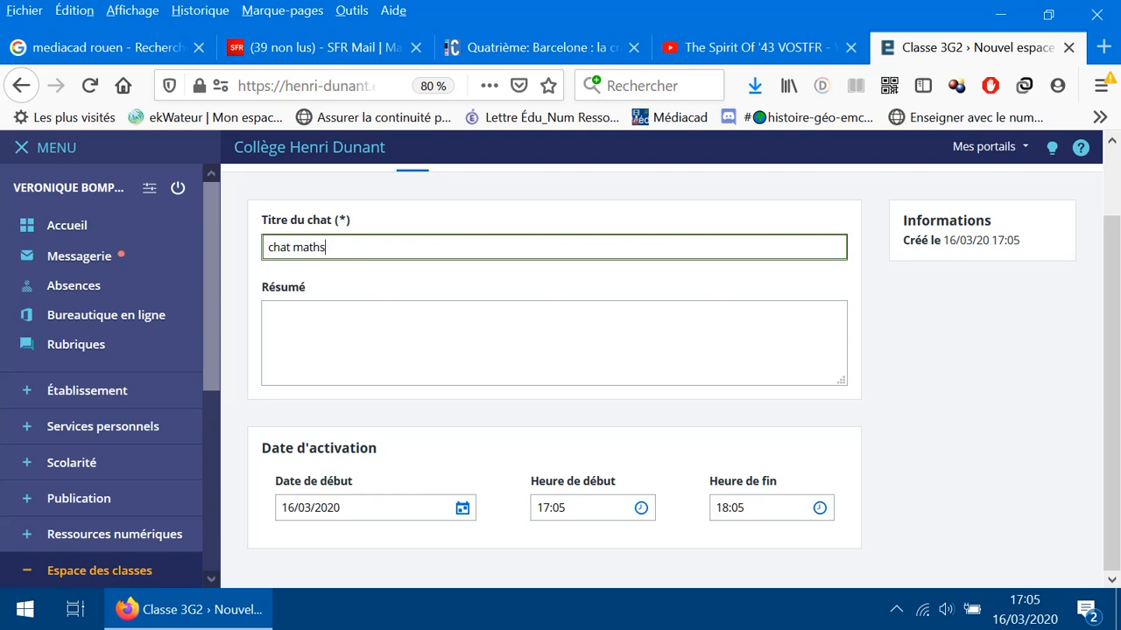
{"action": "scroll", "coordinate": [666, 367], "scroll_direction": "up", "scroll_amount": 1}
{"action": "scroll", "coordinate": [666, 368], "scroll_direction": "down", "scroll_amount": 1}
{"action": "scroll", "coordinate": [665, 367], "scroll_direction": "up", "scroll_amount": 2}
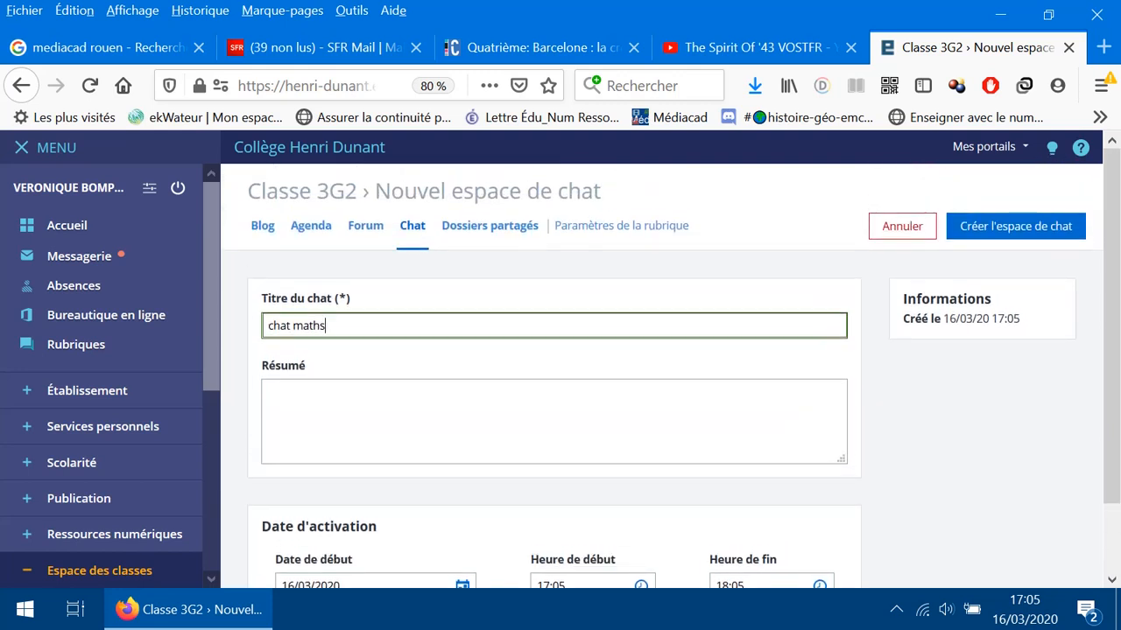
{"action": "scroll", "coordinate": [665, 368], "scroll_direction": "down", "scroll_amount": 2}
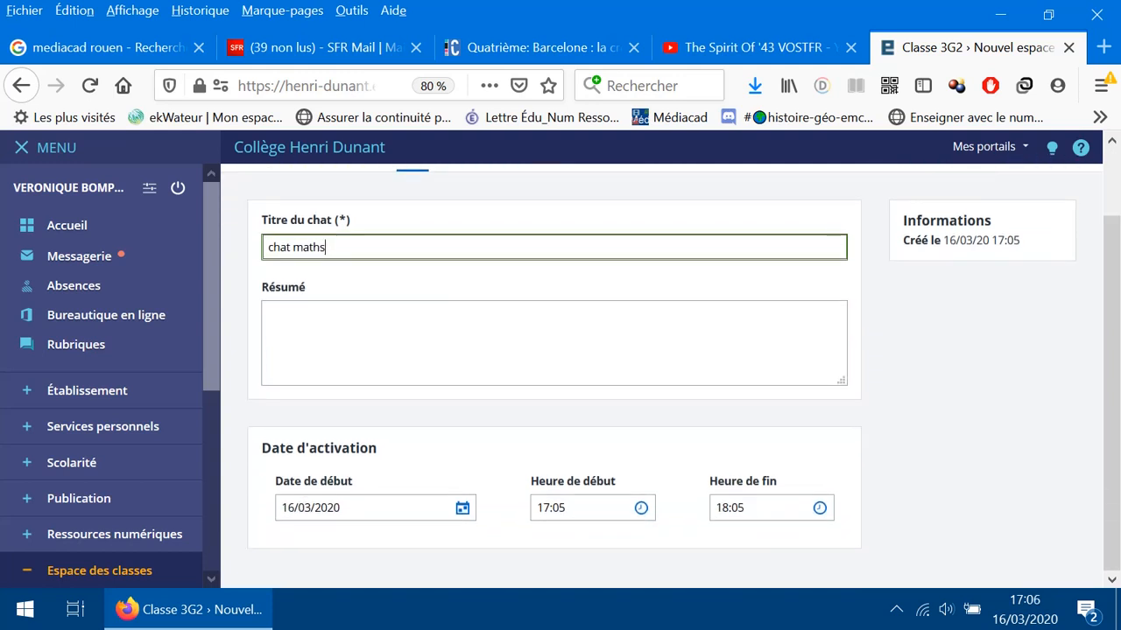
{"action": "left_click", "coordinate": [462, 507]}
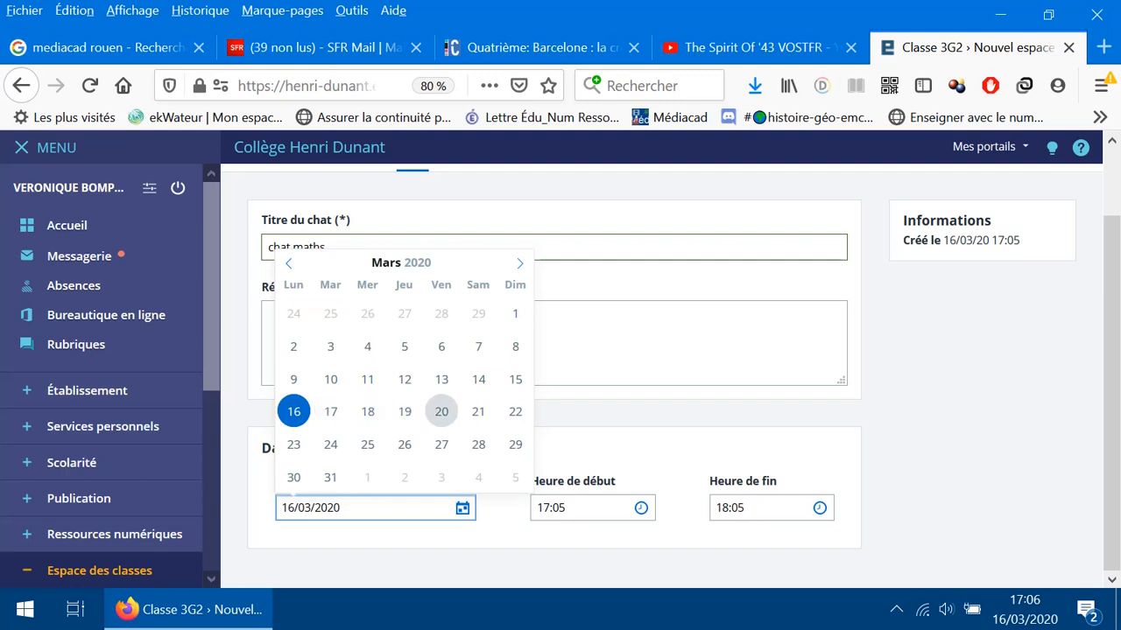
{"action": "left_click", "coordinate": [442, 411]}
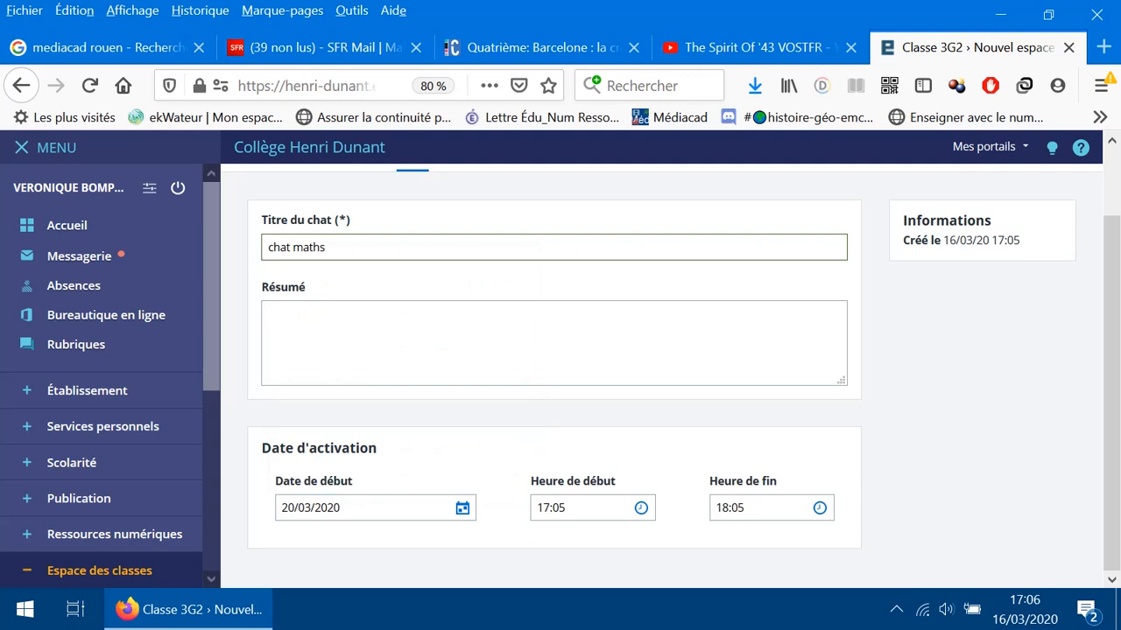
Set the chat space's start time to 14:05.
{"action": "scroll", "coordinate": [670, 370], "scroll_direction": "up", "scroll_amount": 1}
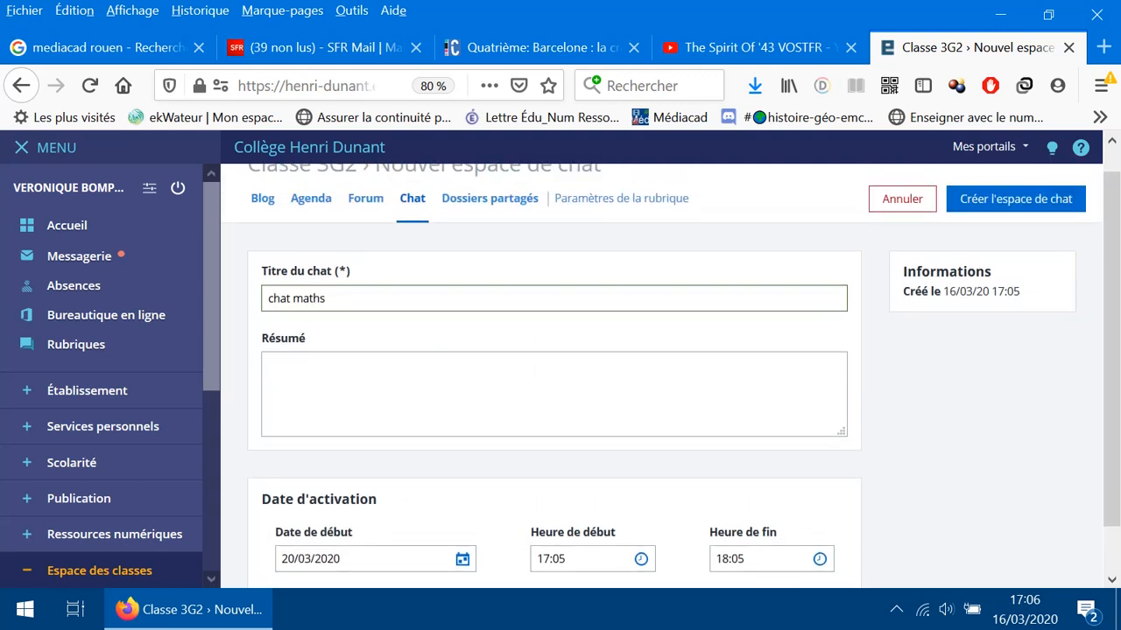
{"action": "scroll", "coordinate": [670, 371], "scroll_direction": "down", "scroll_amount": 1}
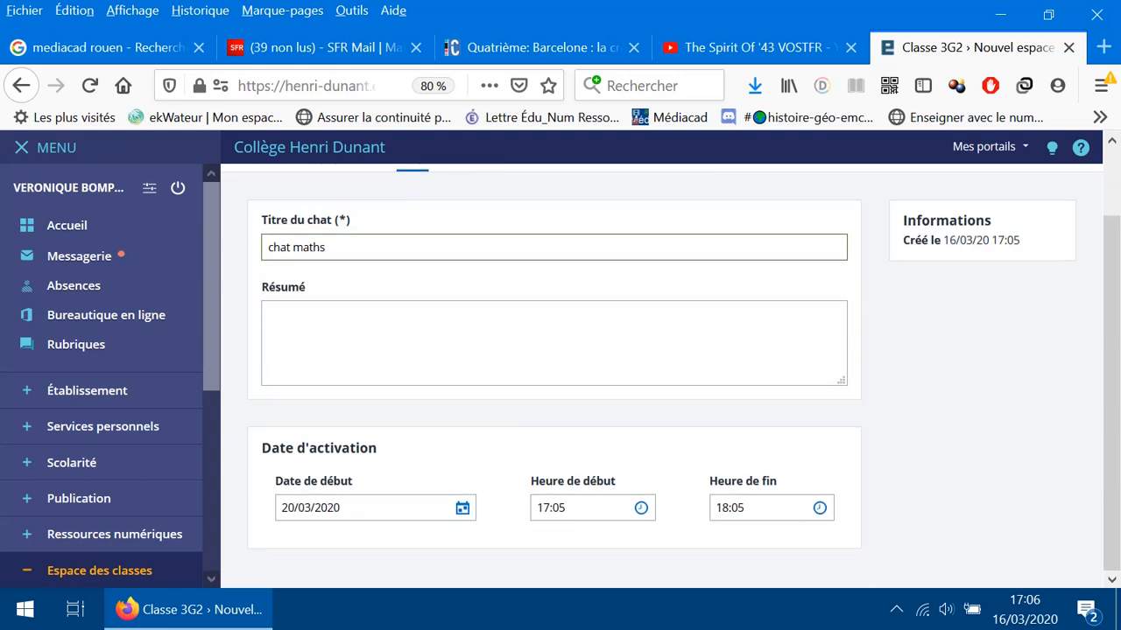
{"action": "left_click", "coordinate": [548, 515]}
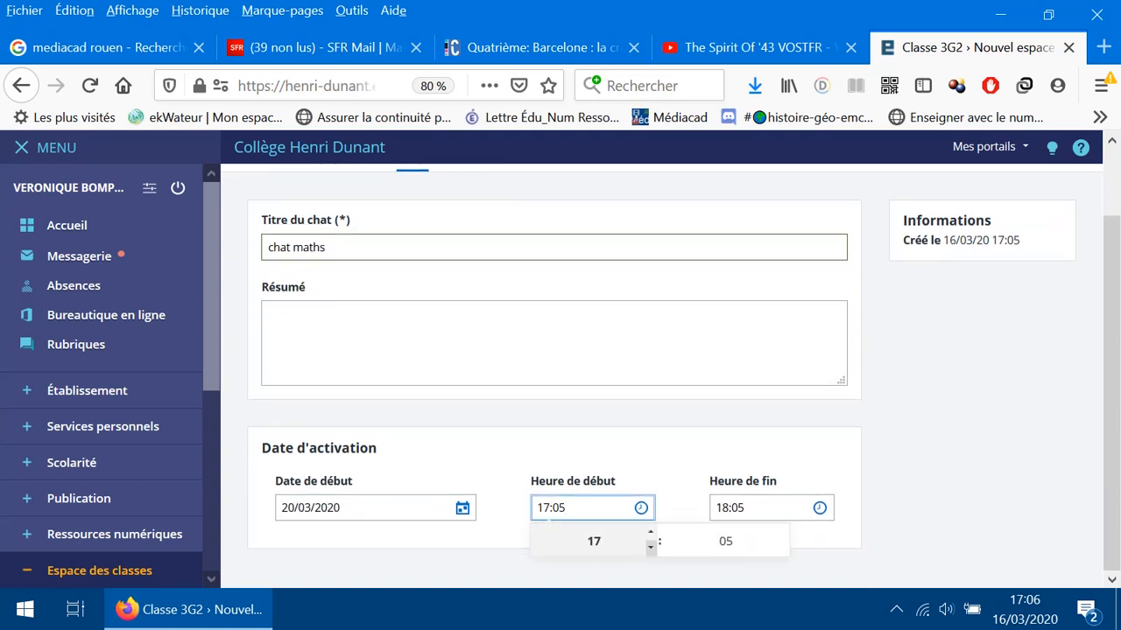
{"action": "left_click", "coordinate": [650, 532]}
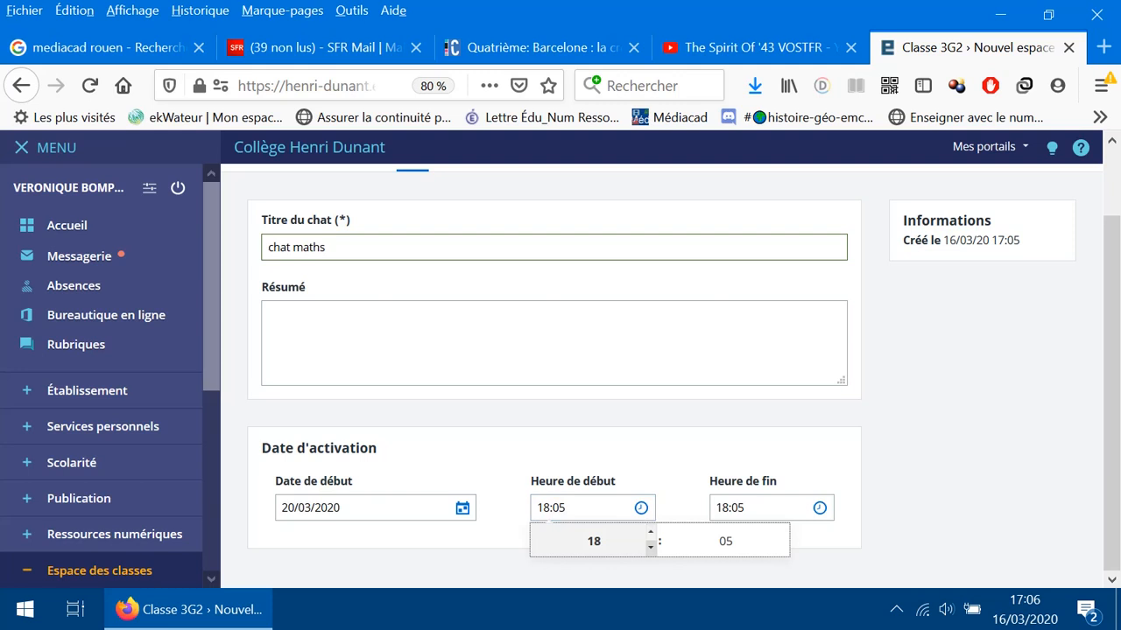
{"action": "left_click", "coordinate": [650, 547]}
{"action": "left_click", "coordinate": [650, 547]}
{"action": "left_click", "coordinate": [650, 547]}
{"action": "left_click", "coordinate": [651, 547]}
{"action": "left_click", "coordinate": [651, 547]}
{"action": "left_click", "coordinate": [650, 531]}
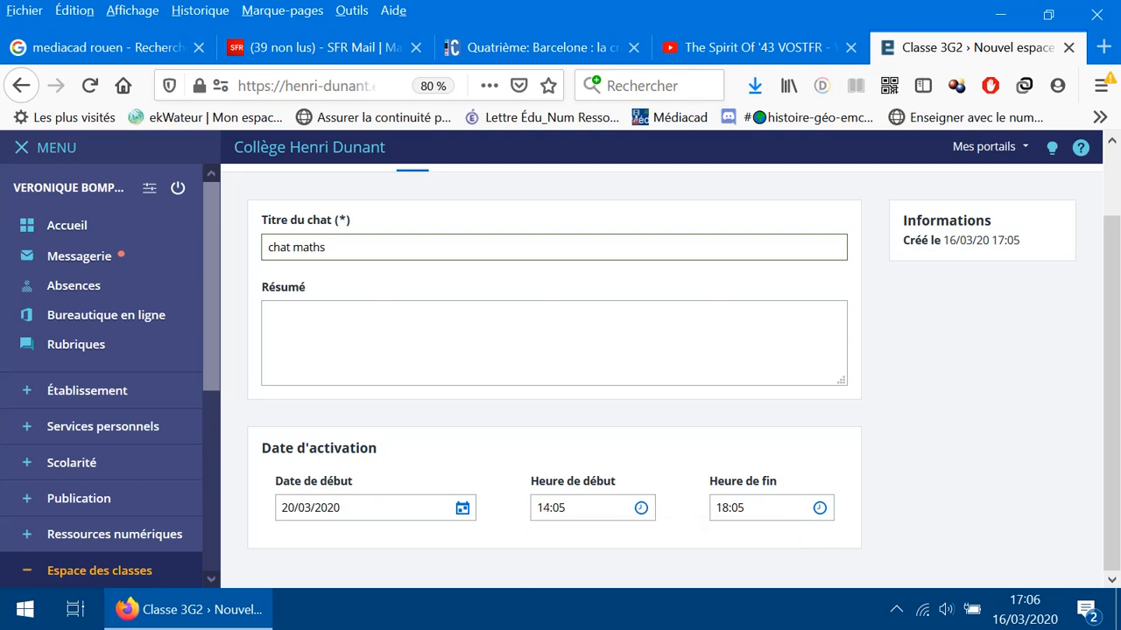
Set the chat space's end time to 15:05.
{"action": "left_click", "coordinate": [744, 508]}
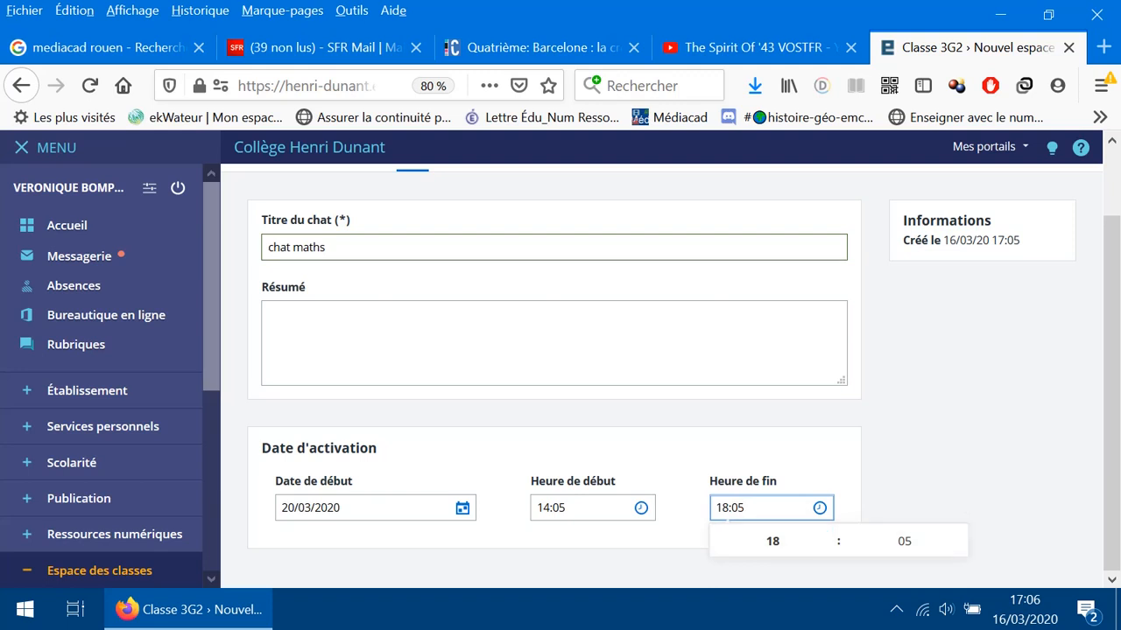
{"action": "left_click", "coordinate": [829, 547]}
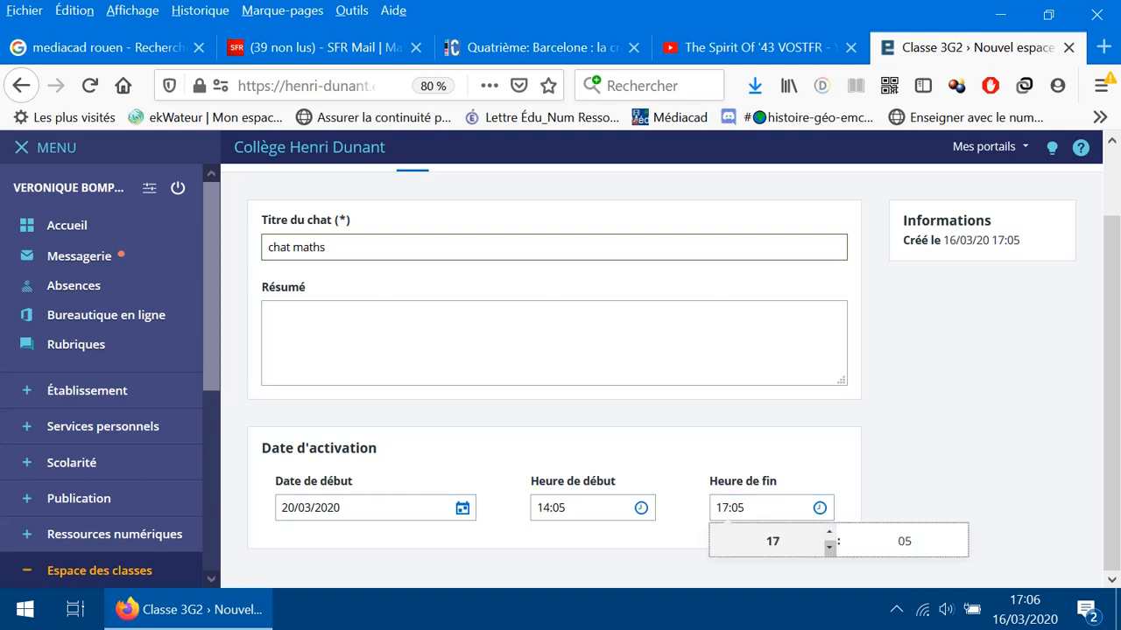
{"action": "left_click", "coordinate": [829, 548]}
{"action": "left_click", "coordinate": [829, 547]}
{"action": "key", "text": "Escape"}
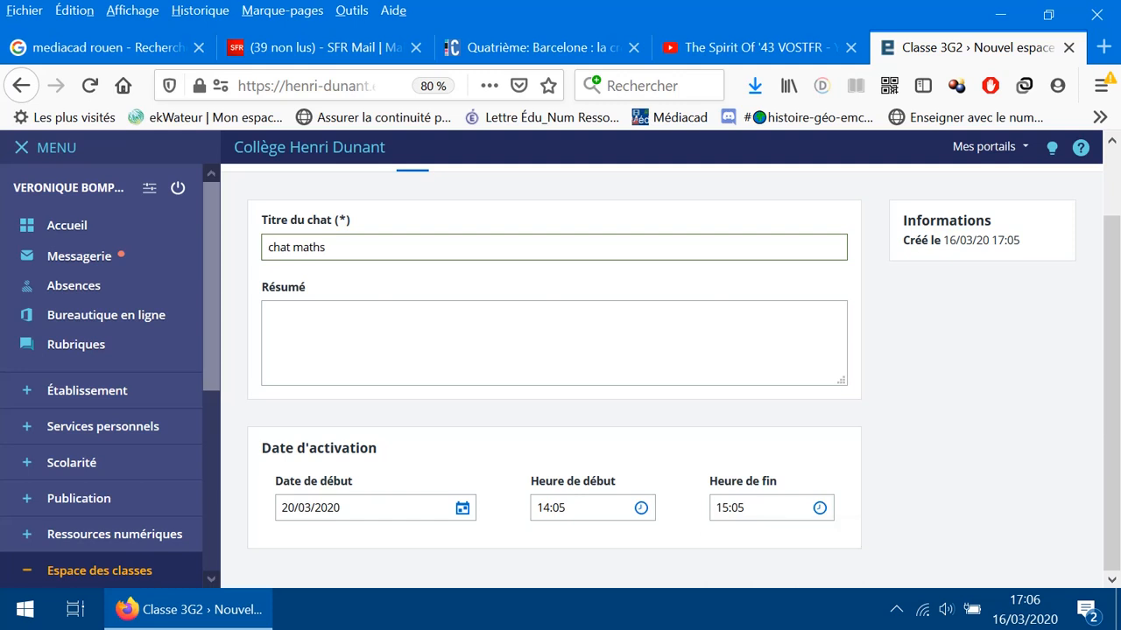
Create the "chat maths" space and look over the class's list of chat spaces.
{"action": "scroll", "coordinate": [671, 367], "scroll_direction": "up", "scroll_amount": 2}
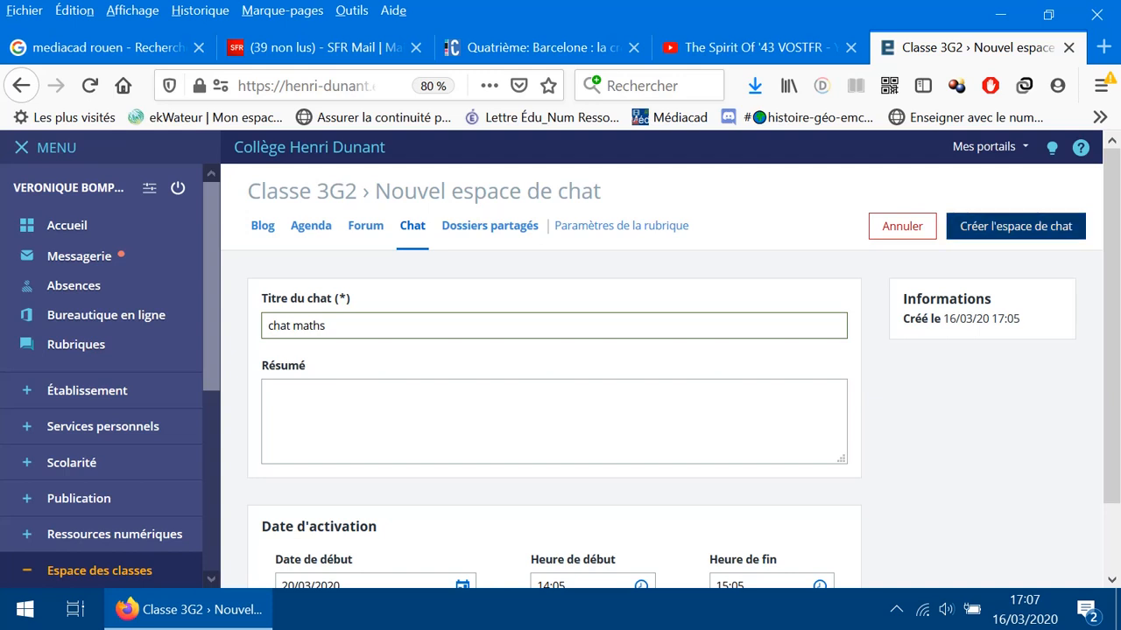
{"action": "left_click", "coordinate": [1016, 226]}
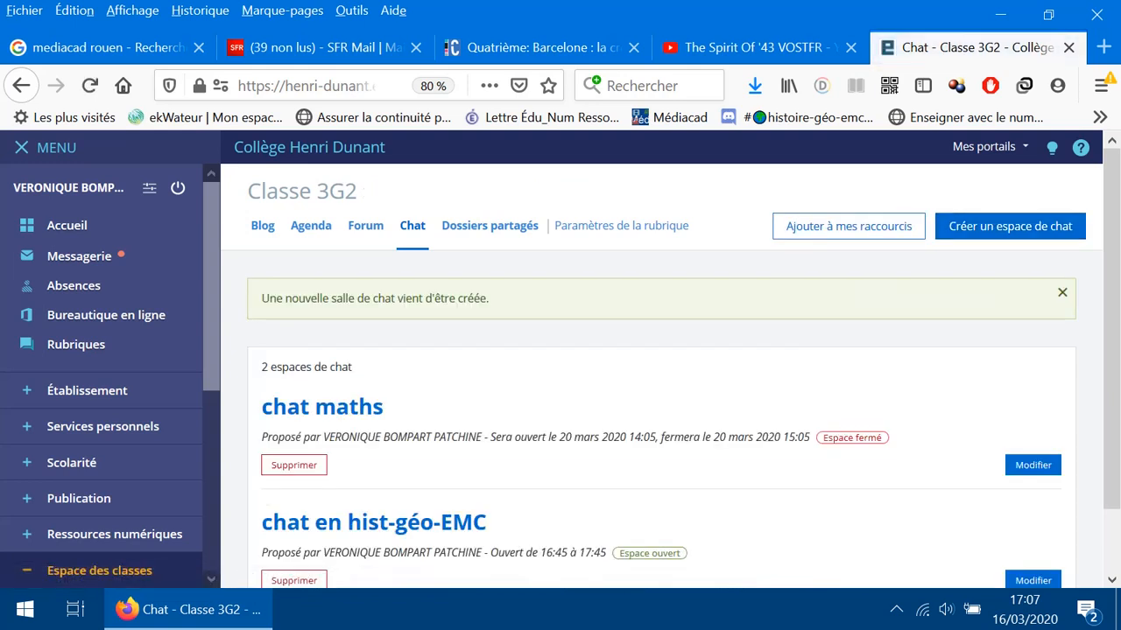
{"action": "scroll", "coordinate": [670, 367], "scroll_direction": "down", "scroll_amount": 2}
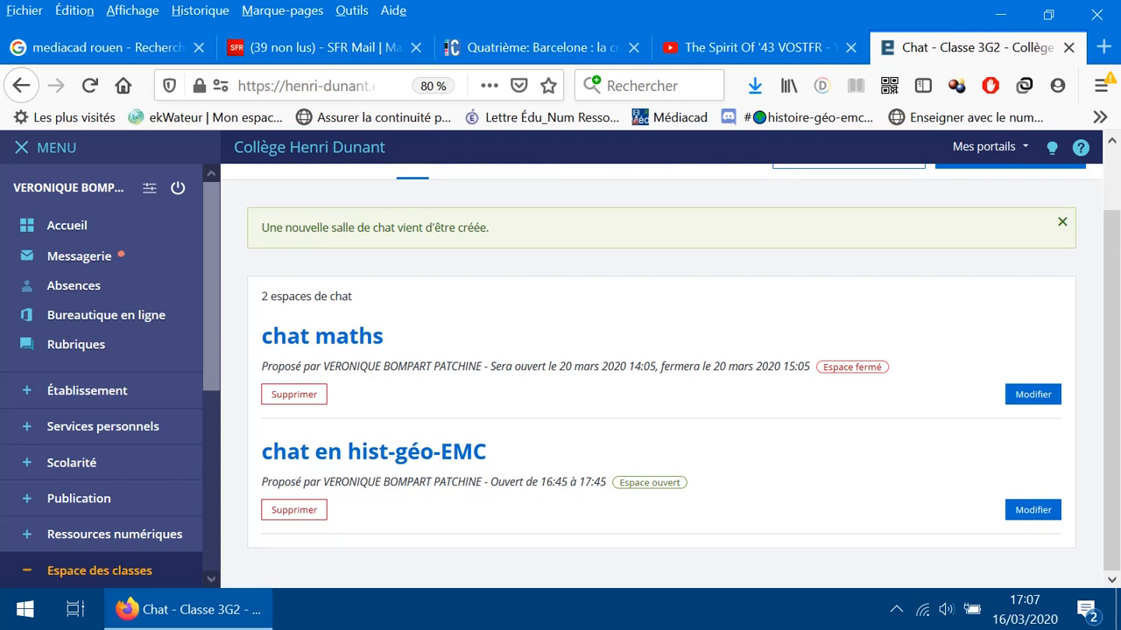
{"action": "scroll", "coordinate": [671, 377], "scroll_direction": "up", "scroll_amount": 2}
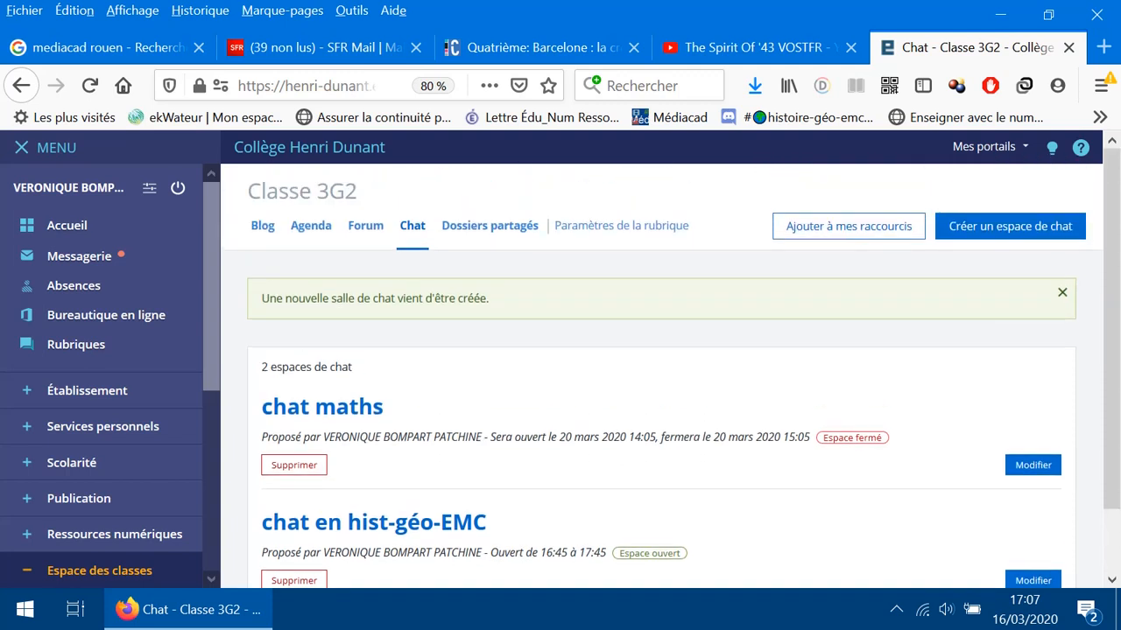
{"action": "scroll", "coordinate": [671, 376], "scroll_direction": "down", "scroll_amount": 2}
{"action": "scroll", "coordinate": [670, 377], "scroll_direction": "up", "scroll_amount": 2}
Open the Classe 3G2 shared folders and look through the subject folders from Allemand to Techno.
{"action": "left_click", "coordinate": [489, 226]}
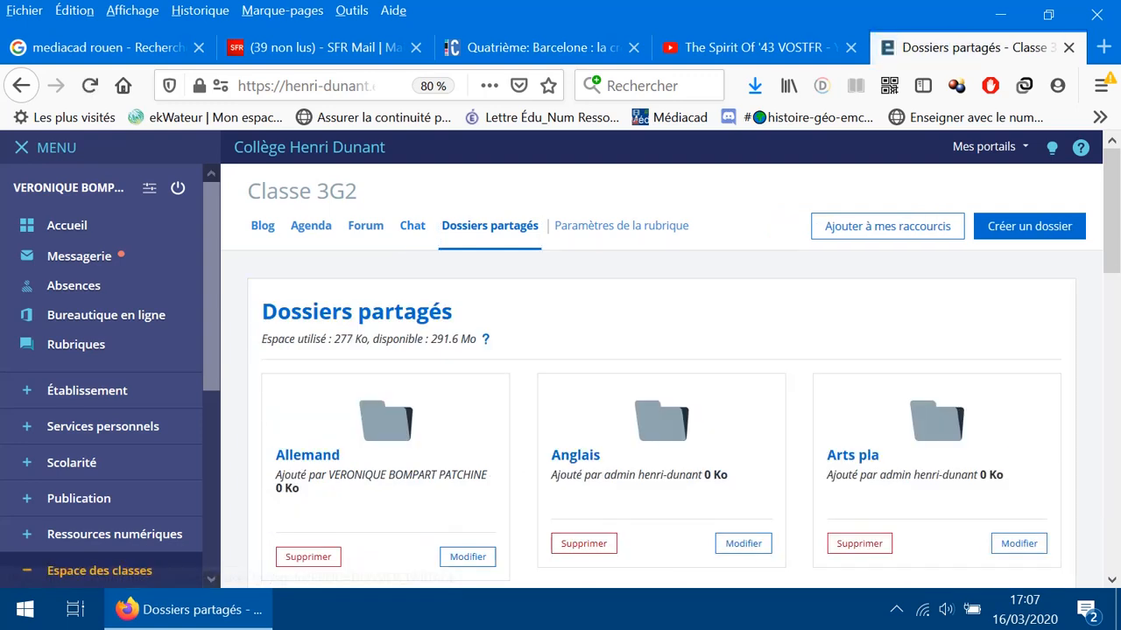
{"action": "scroll", "coordinate": [670, 365], "scroll_direction": "down", "scroll_amount": 2}
{"action": "scroll", "coordinate": [670, 365], "scroll_direction": "down", "scroll_amount": 3}
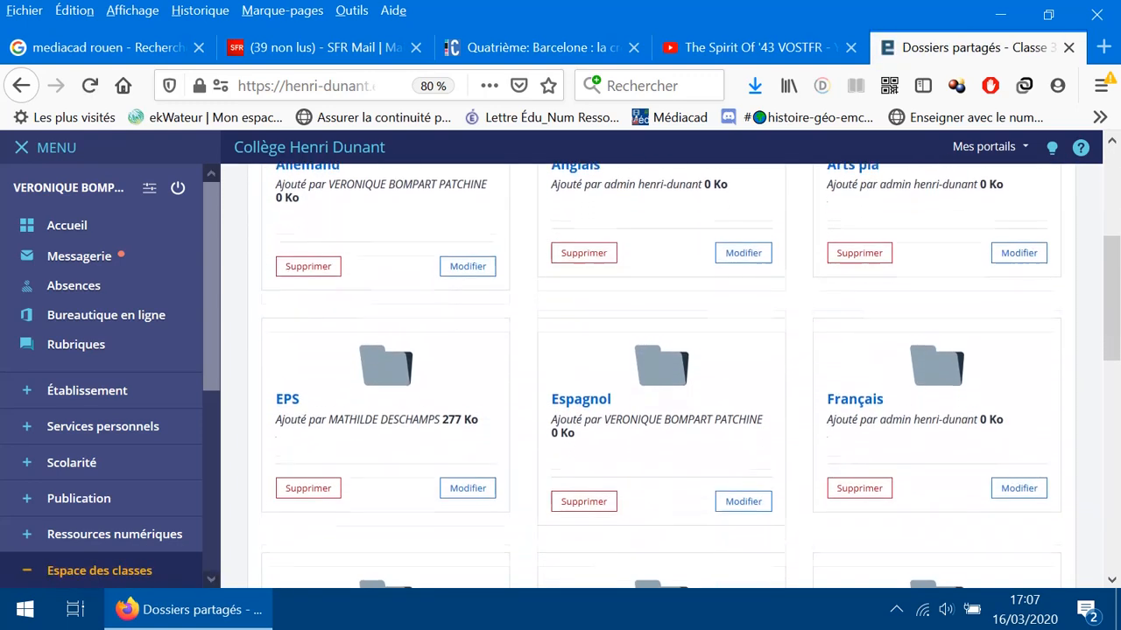
{"action": "scroll", "coordinate": [671, 365], "scroll_direction": "down", "scroll_amount": 4}
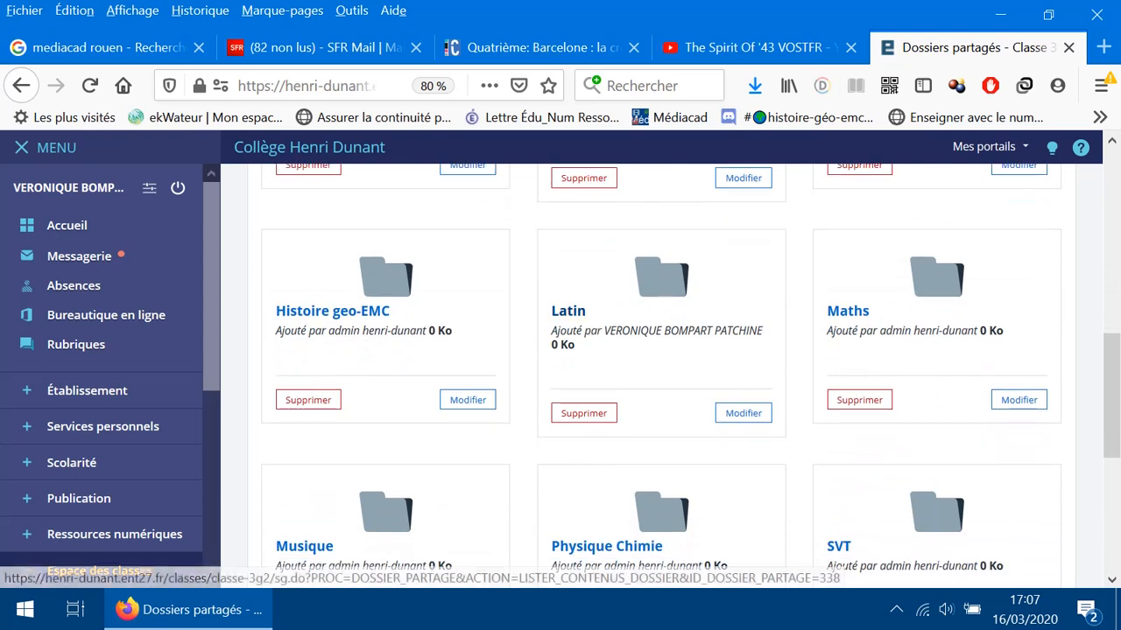
{"action": "scroll", "coordinate": [670, 365], "scroll_direction": "down", "scroll_amount": 3}
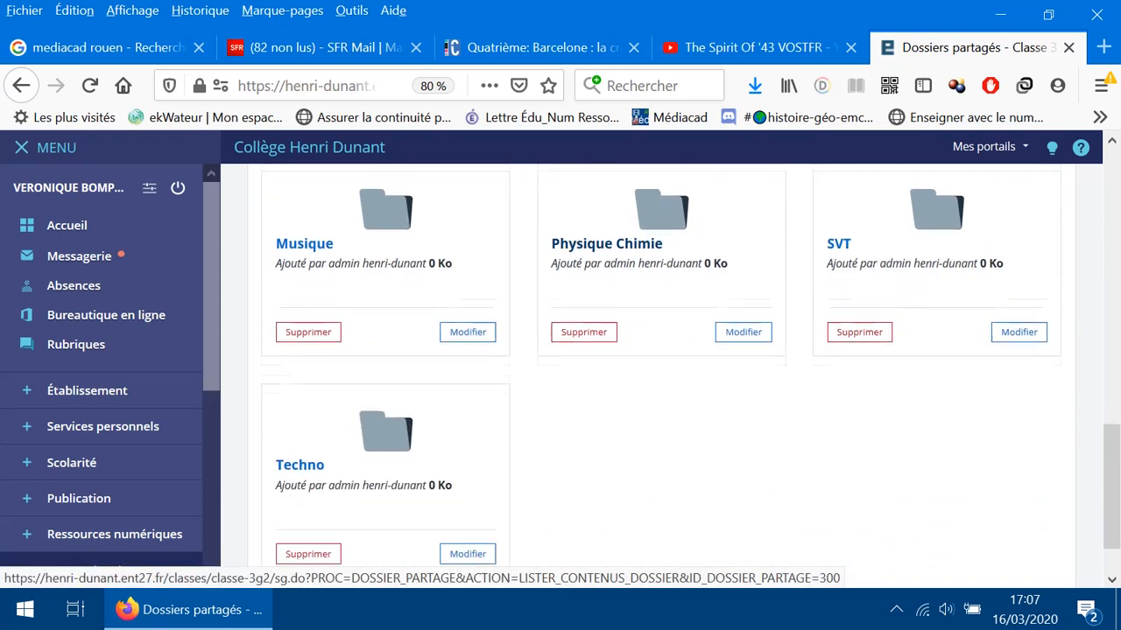
{"action": "scroll", "coordinate": [670, 365], "scroll_direction": "up", "scroll_amount": 10}
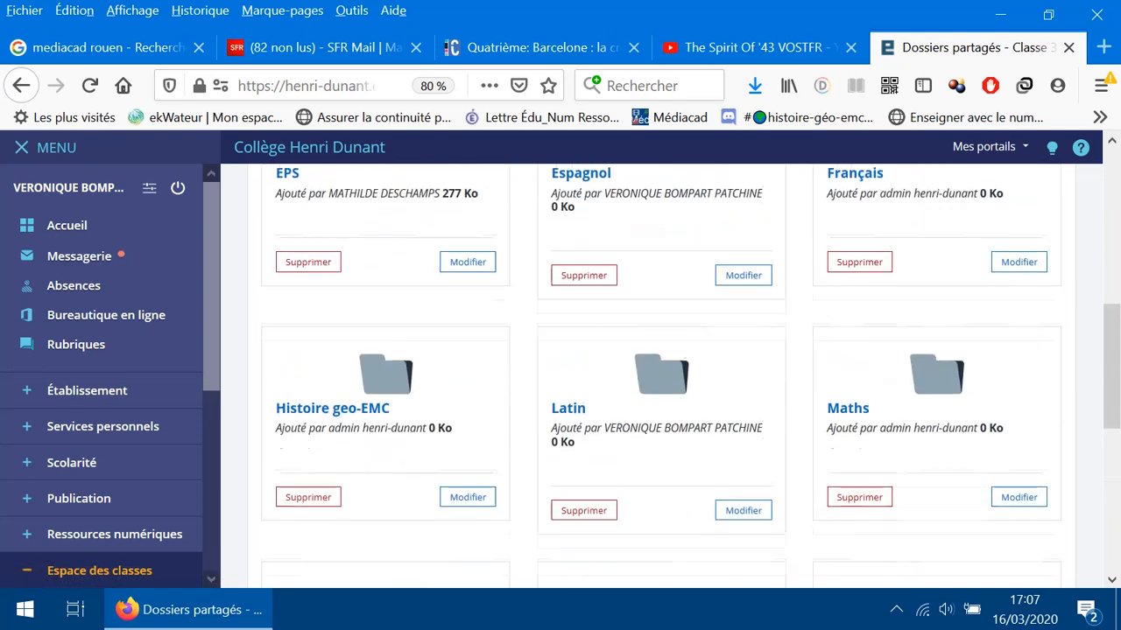
{"action": "scroll", "coordinate": [671, 365], "scroll_direction": "up", "scroll_amount": 1}
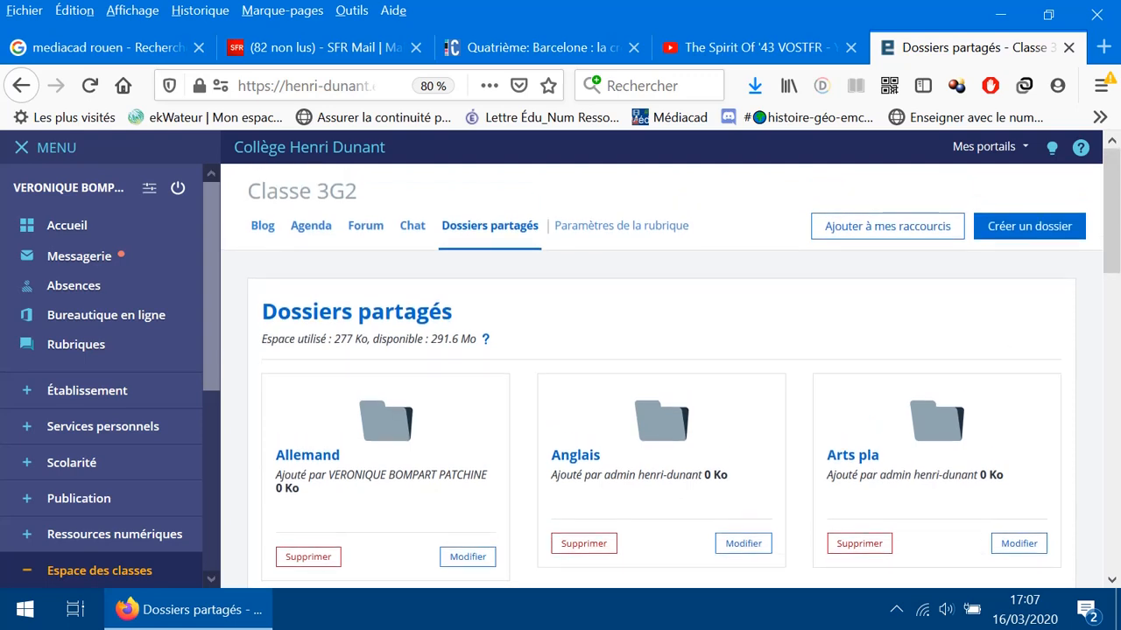
Open the Français folder among the Classe 3G2 shared folders, look over its contents area and open the folder for modification.
{"action": "scroll", "coordinate": [671, 366], "scroll_direction": "down", "scroll_amount": 1}
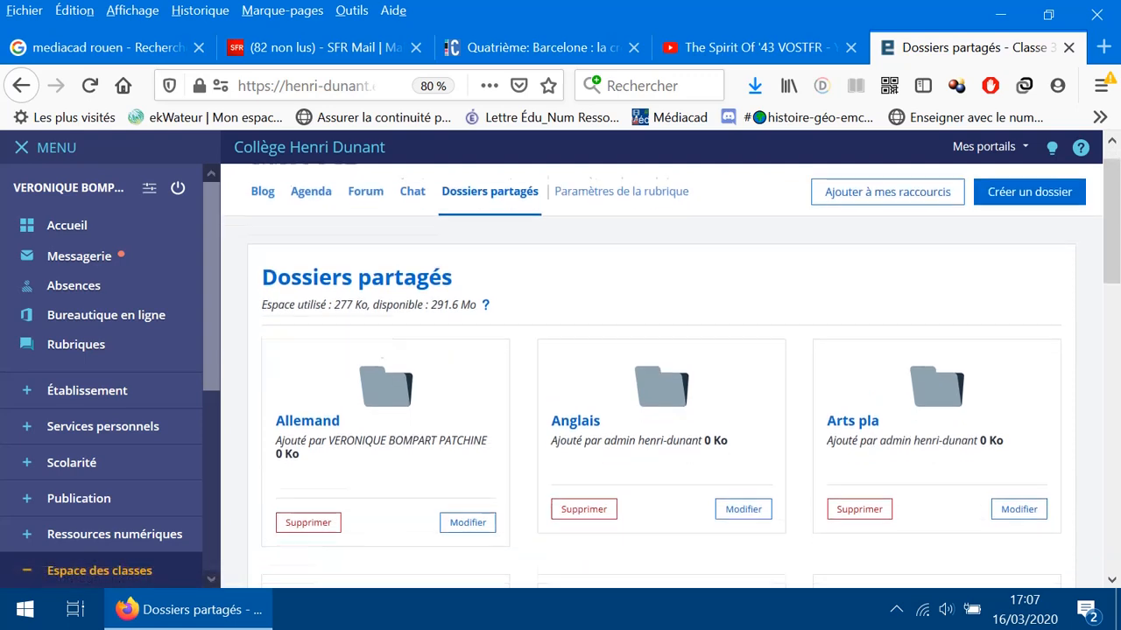
{"action": "scroll", "coordinate": [670, 365], "scroll_direction": "down", "scroll_amount": 5}
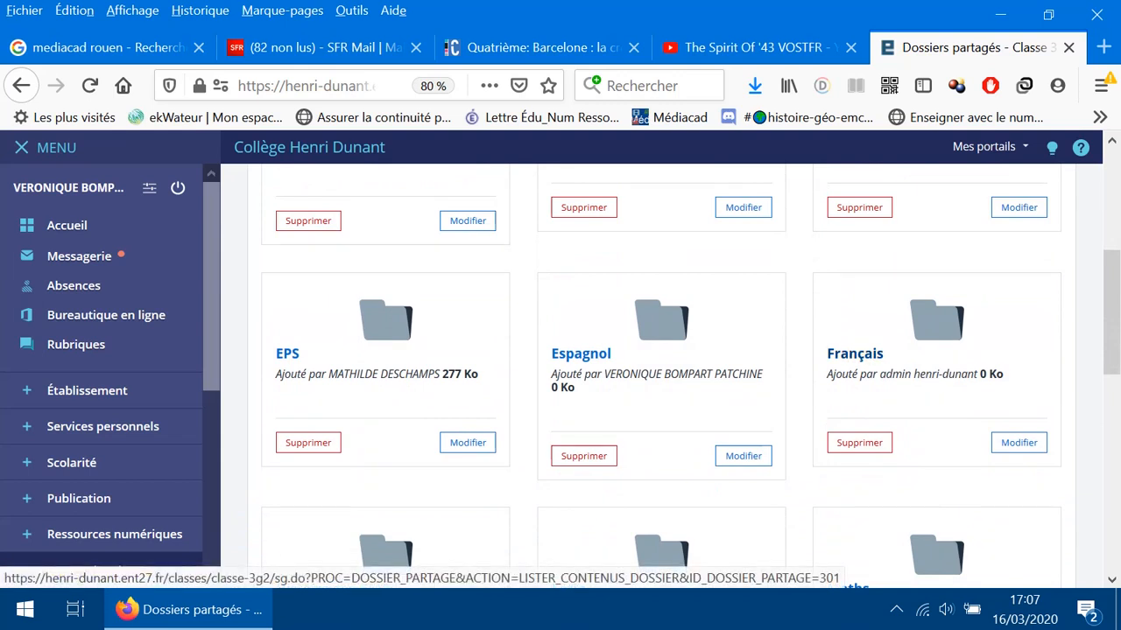
{"action": "left_click", "coordinate": [854, 354]}
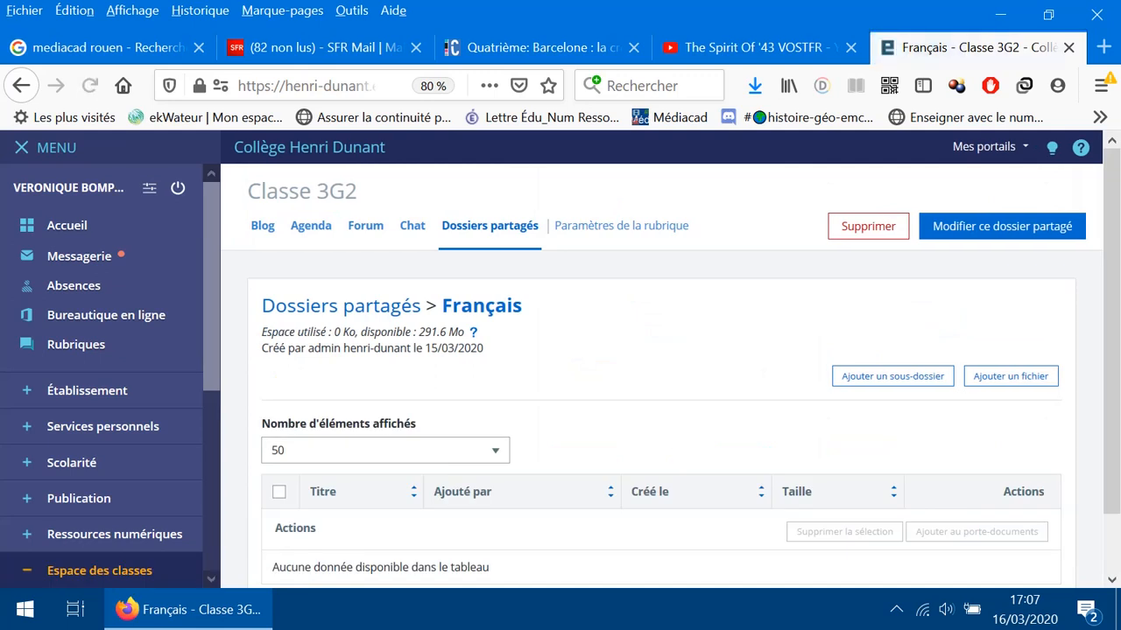
{"action": "scroll", "coordinate": [670, 368], "scroll_direction": "down", "scroll_amount": 1}
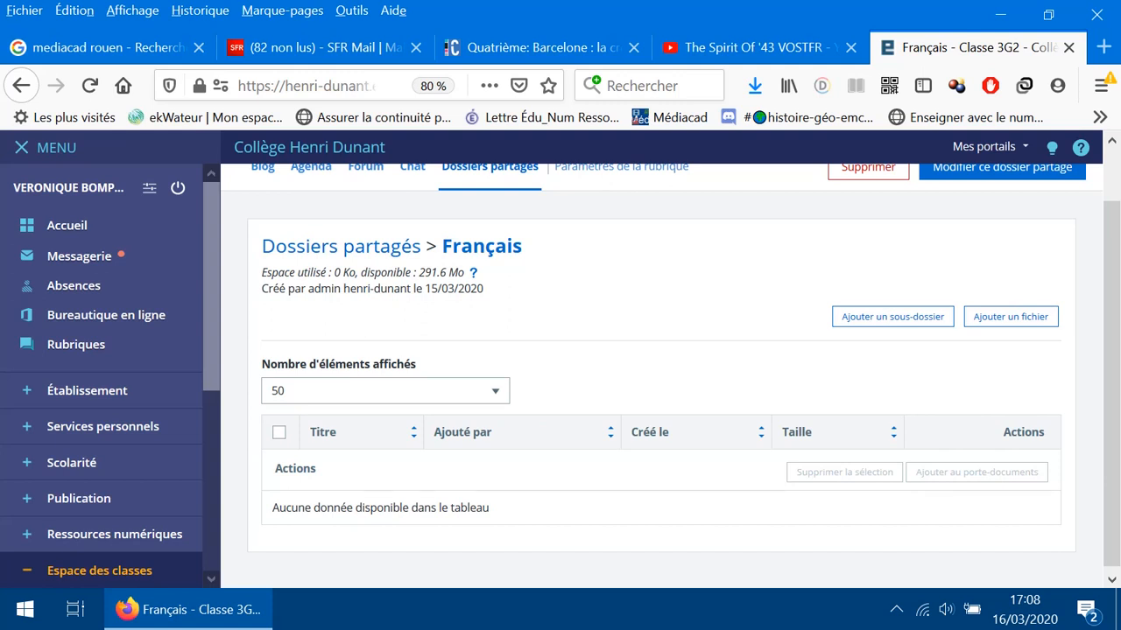
{"action": "scroll", "coordinate": [670, 373], "scroll_direction": "up", "scroll_amount": 1}
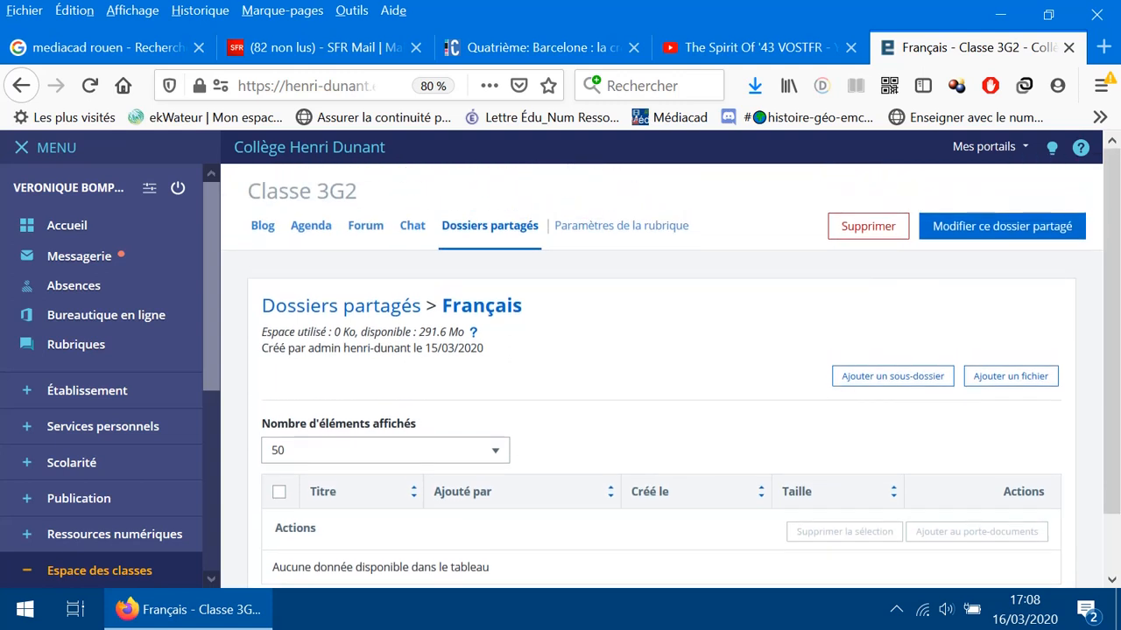
{"action": "left_click", "coordinate": [1001, 226]}
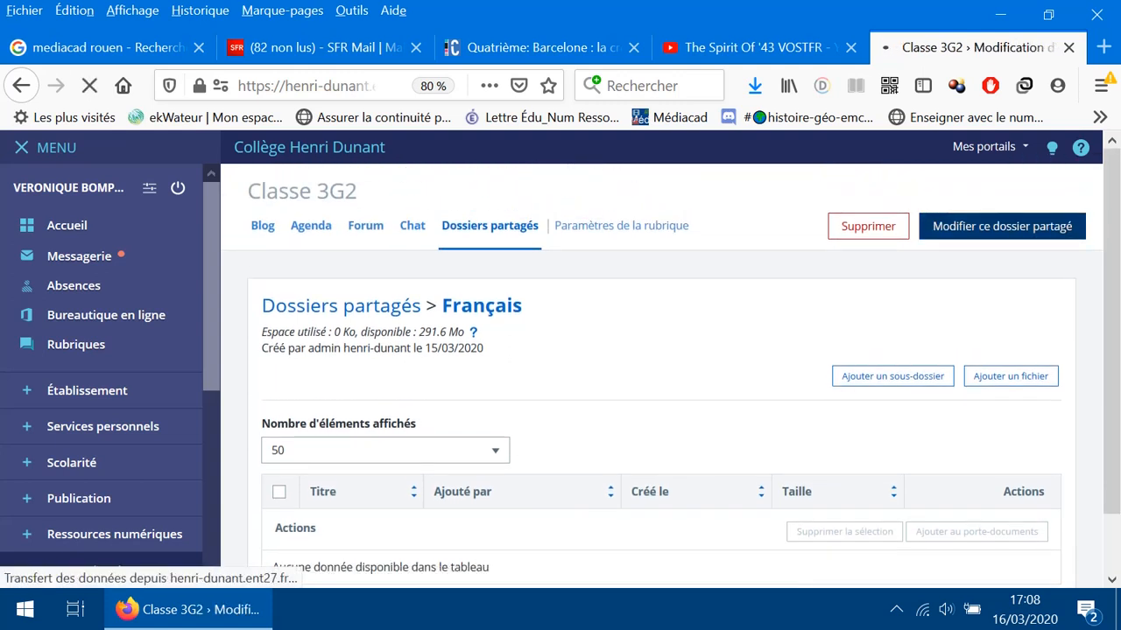